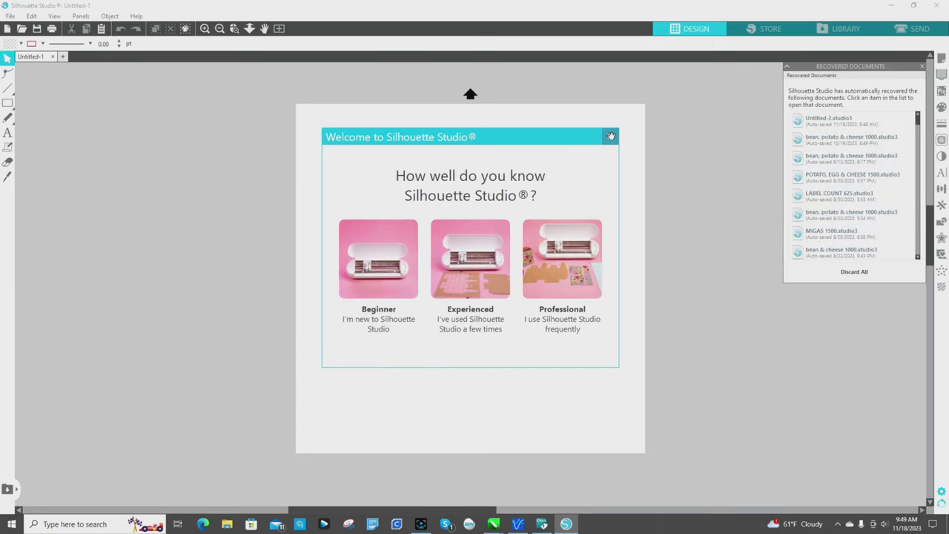
Step: Dismiss the Welcome screen and merge 'bean & cheese 1000' from the 1.5 inch folder onto the page
click(612, 137)
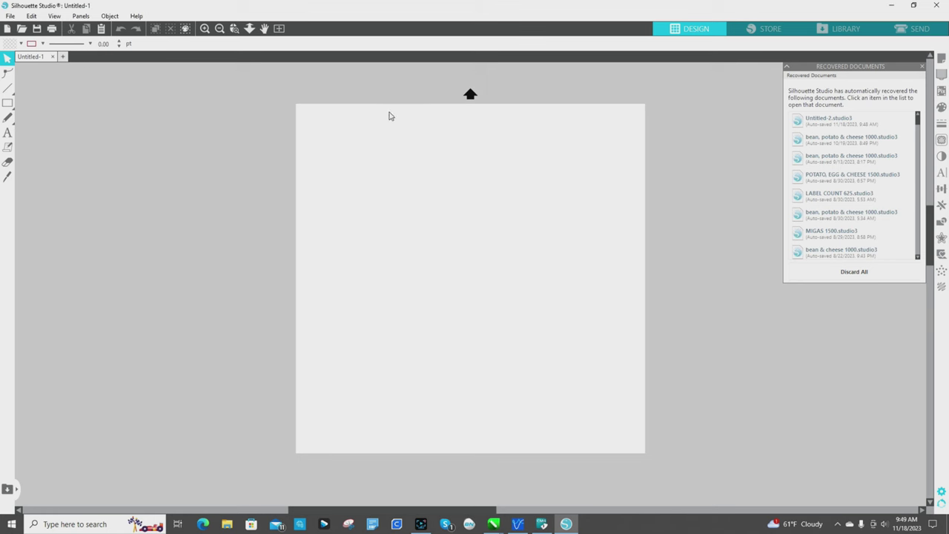
click(10, 16)
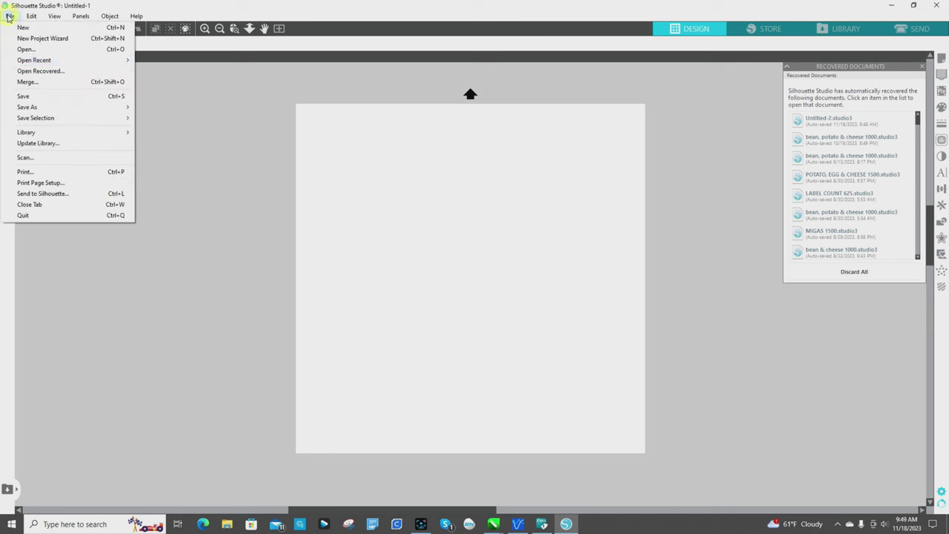
click(23, 82)
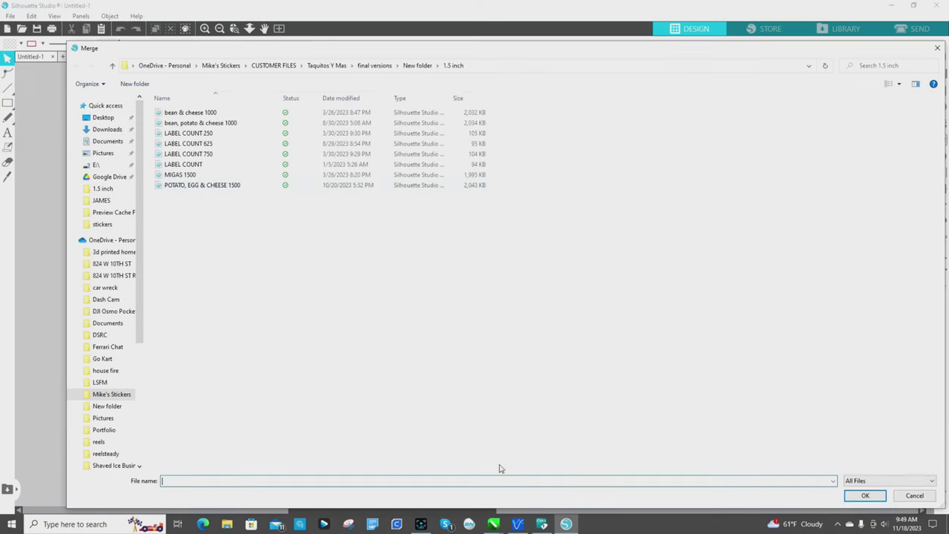
click(421, 524)
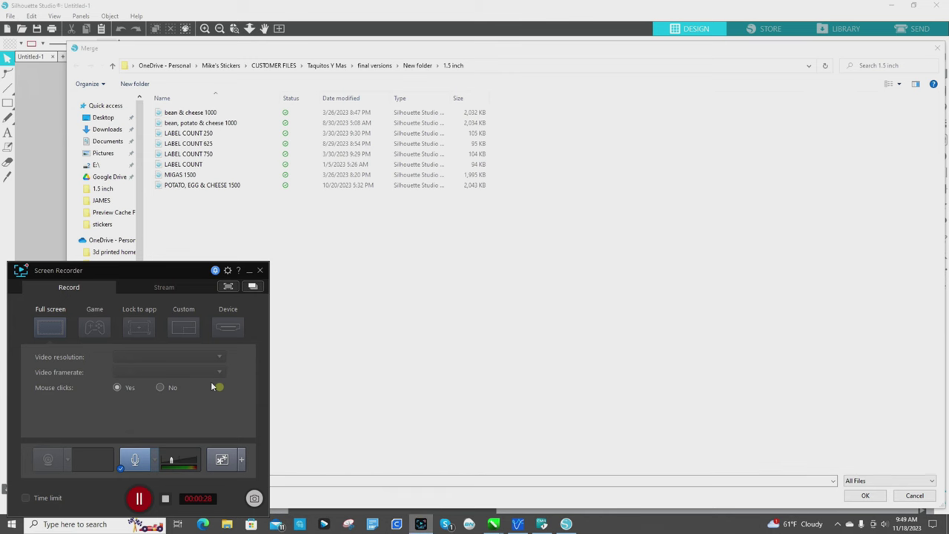
click(249, 270)
double_click(197, 114)
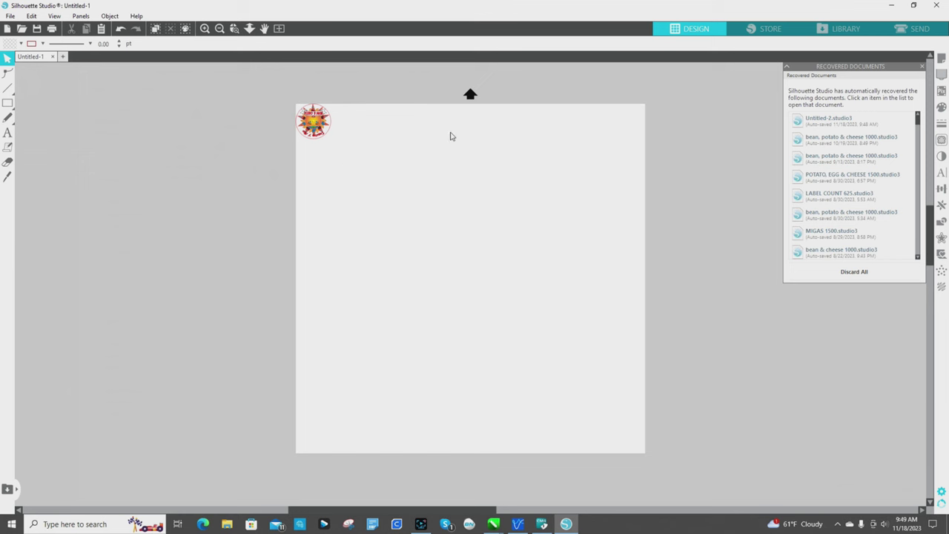
Step: Close Recovered Documents and set the page width and height to 1.5 inches in Page Setup
click(919, 70)
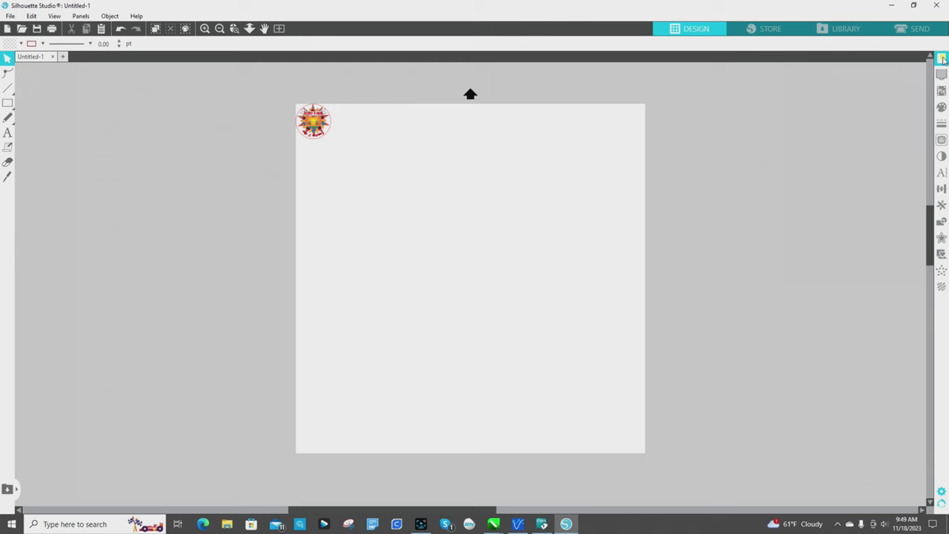
click(944, 59)
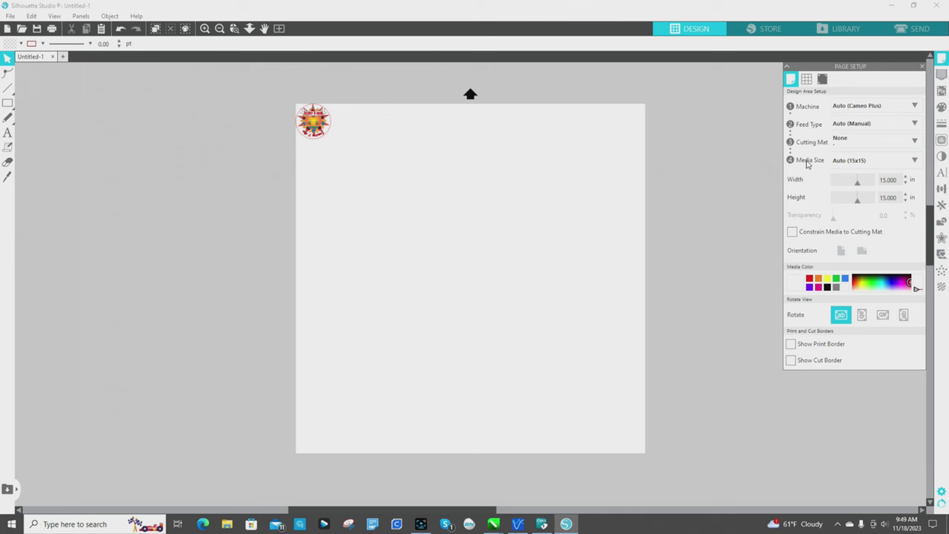
double_click(898, 180)
text(1)
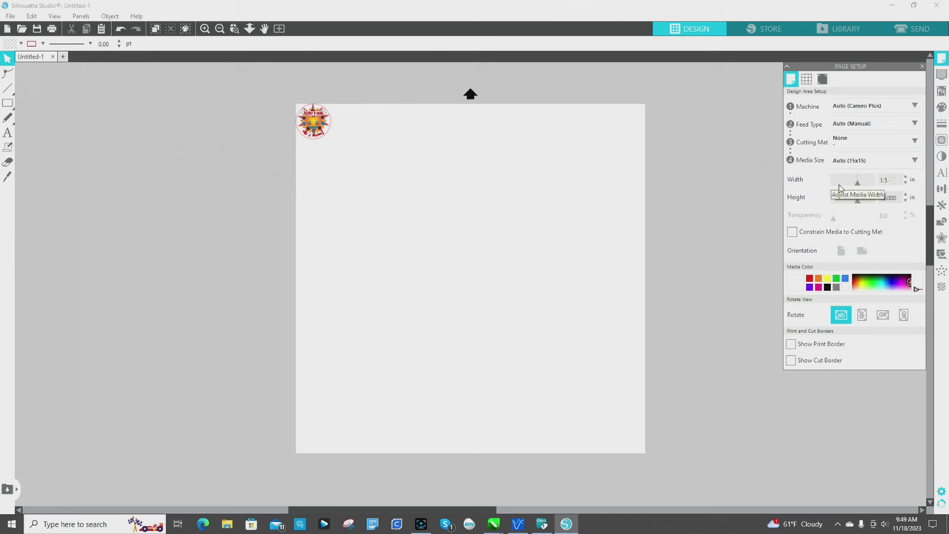
text(.5)
double_click(899, 198)
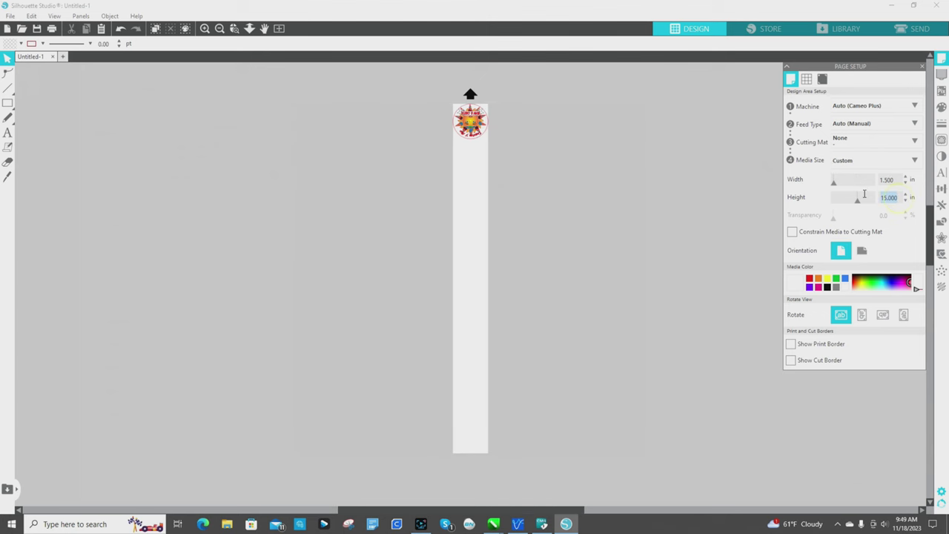
text(1.5)
key(Return)
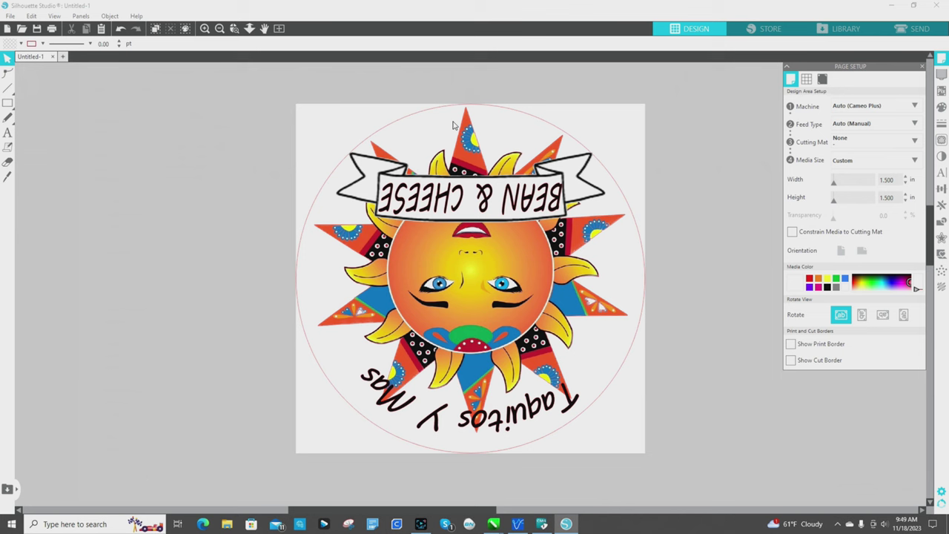
Step: Set the sun sticker's line colour to none to remove the pink outline
click(539, 125)
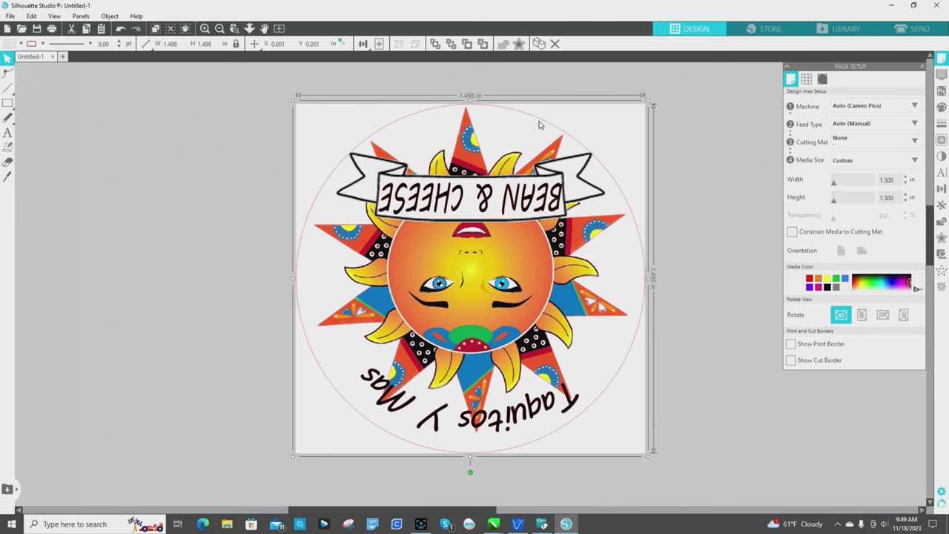
click(43, 46)
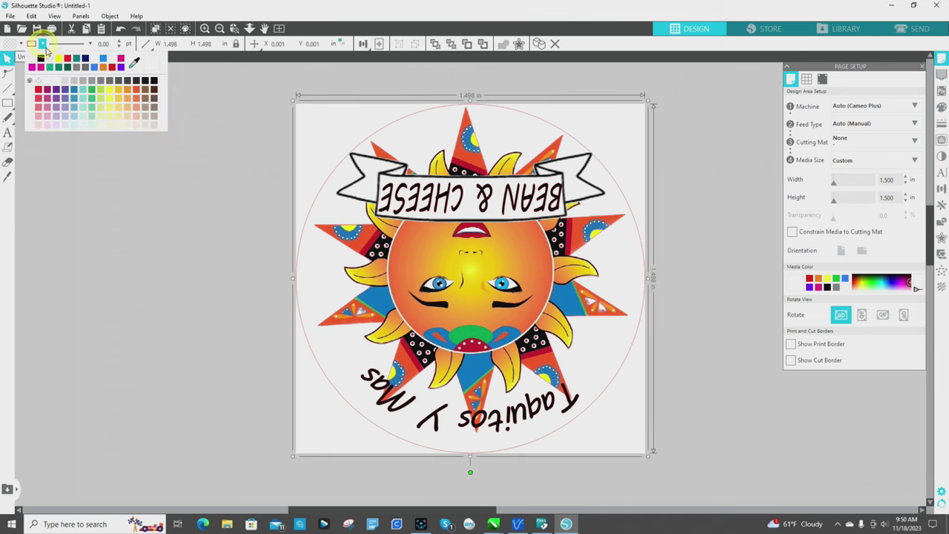
click(154, 64)
click(690, 130)
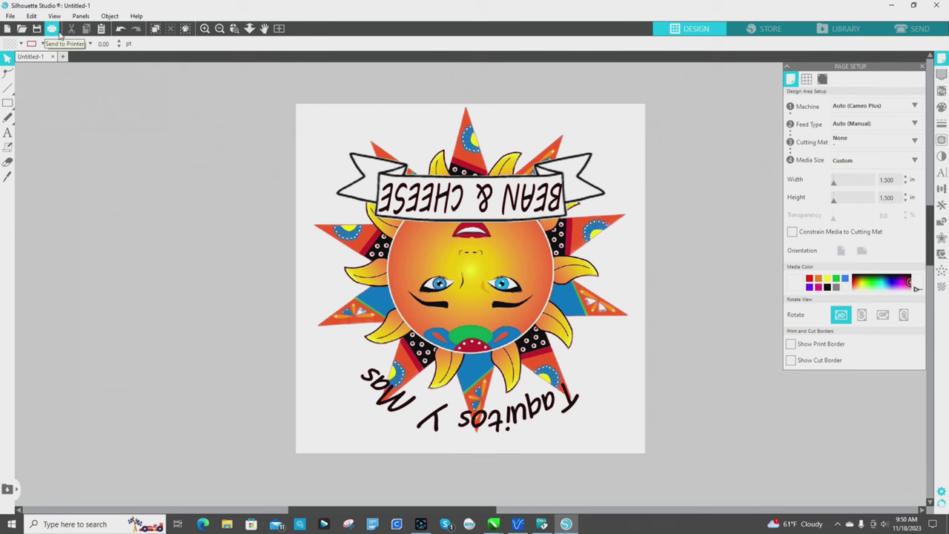
Step: Move the sun design and use Center to Page to centre it
click(709, 290)
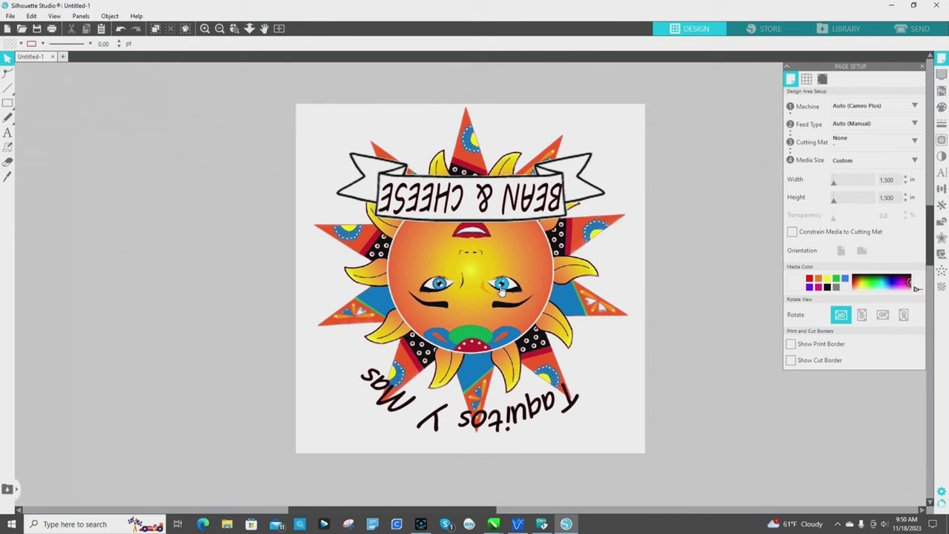
drag(502, 289, 621, 293)
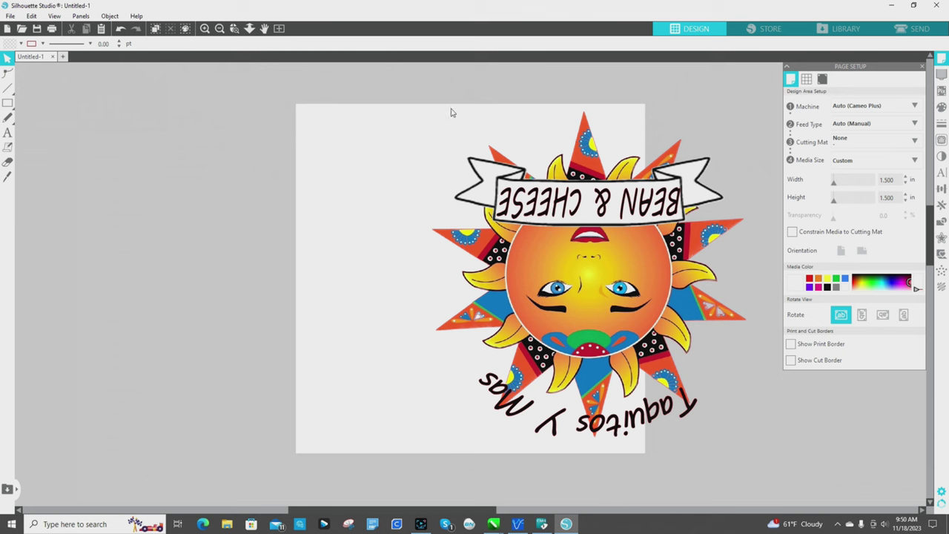
click(656, 260)
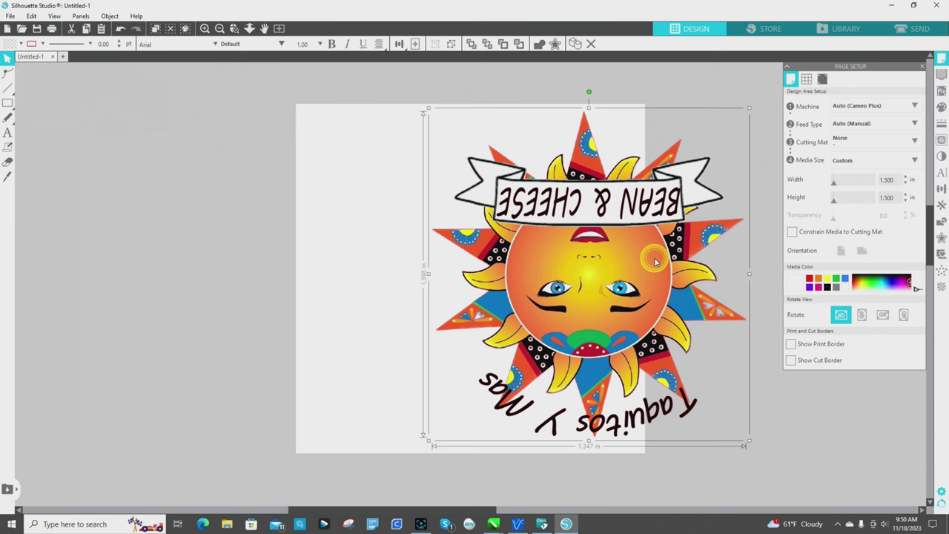
click(415, 44)
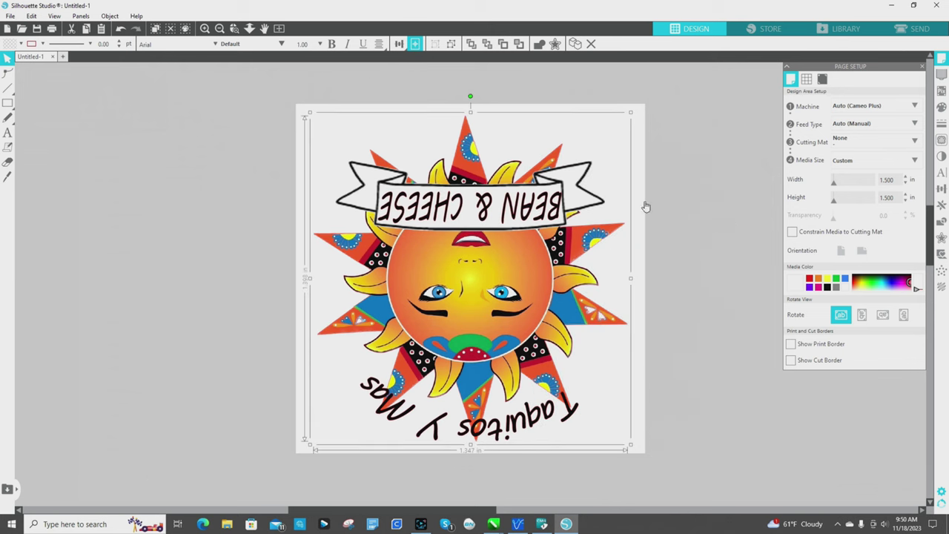
click(697, 167)
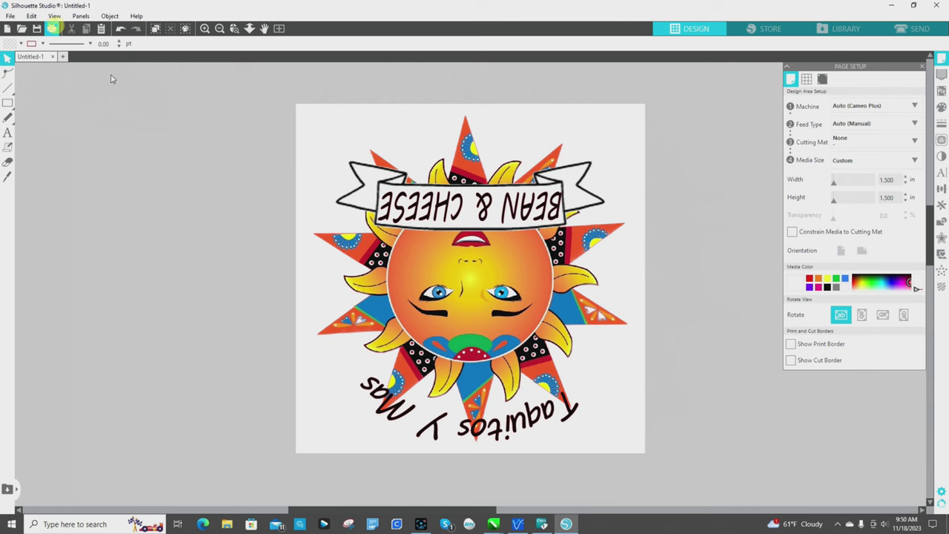
click(51, 28)
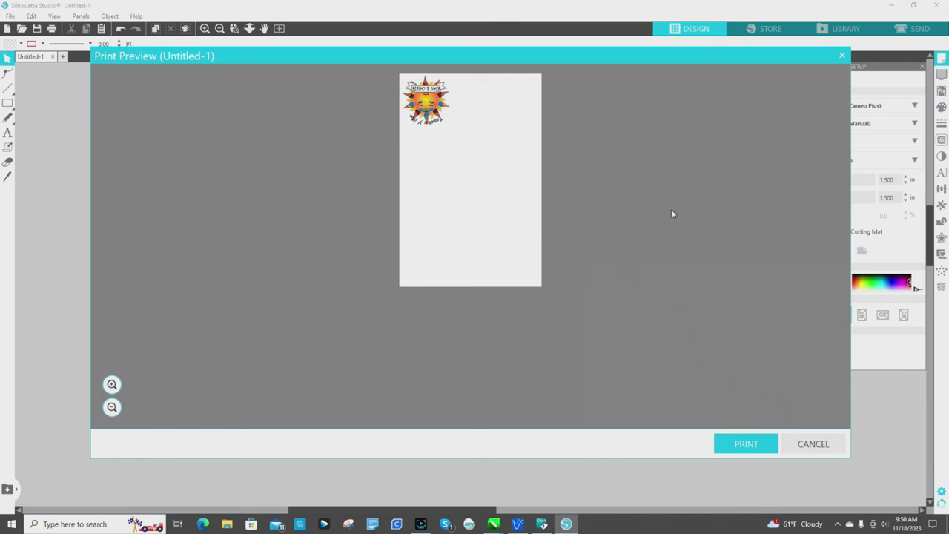
Step: Select the EPSON CW-C6500Au printer in the Print dialog and open its Preferences
click(767, 445)
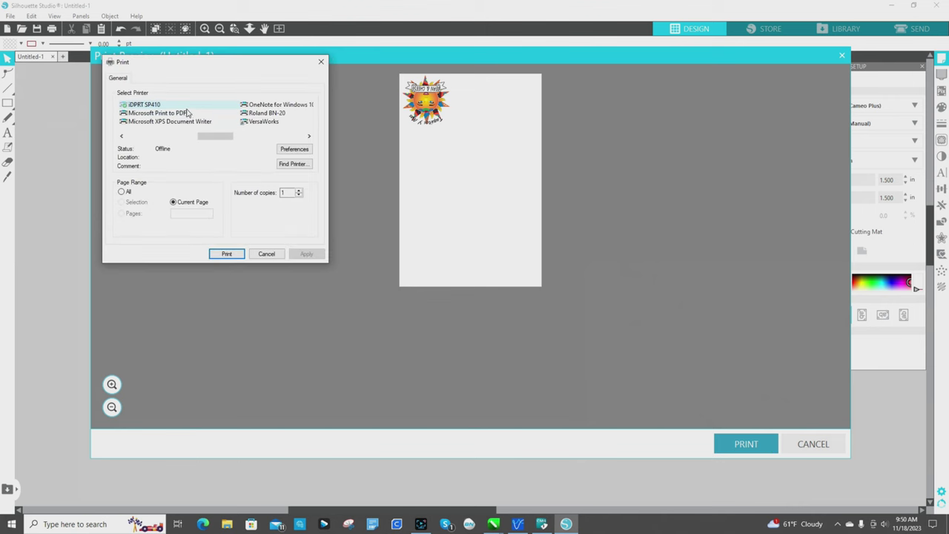
drag(212, 140, 128, 133)
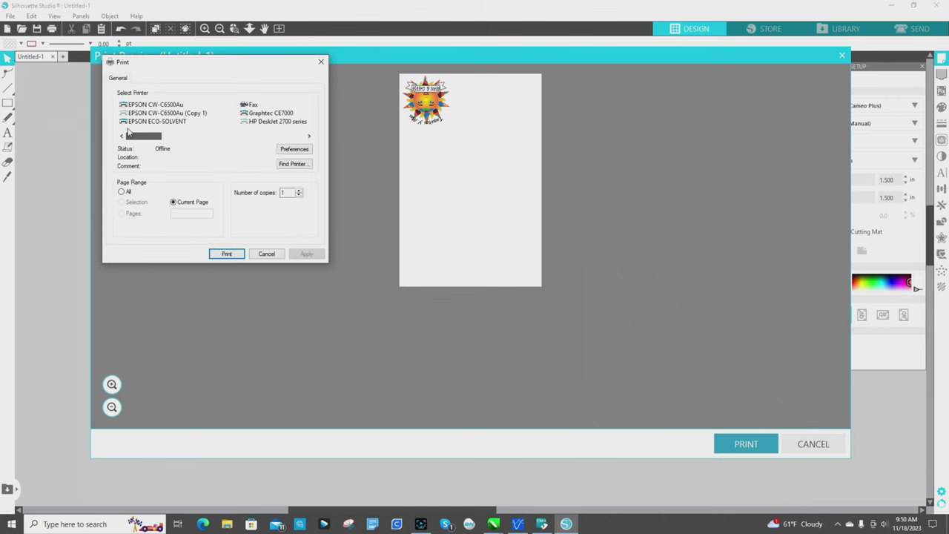
click(143, 106)
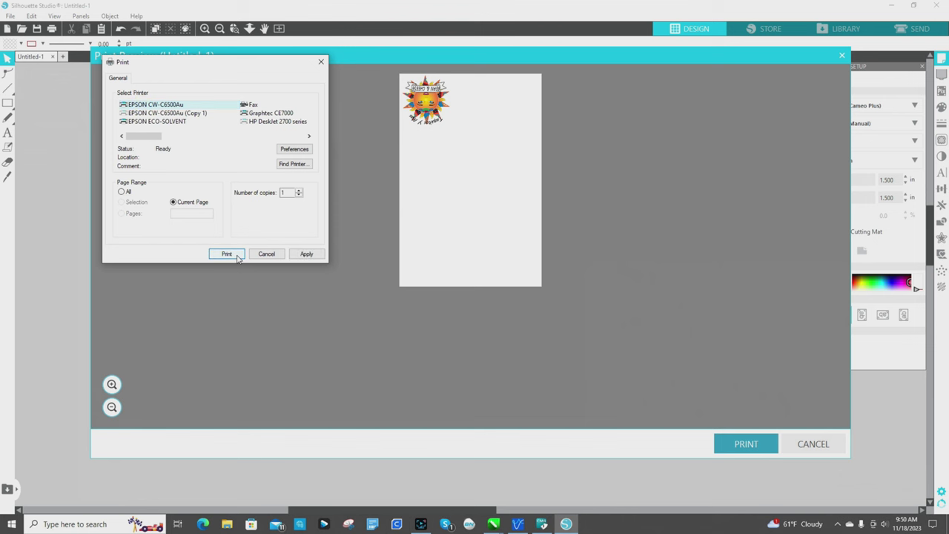
click(291, 152)
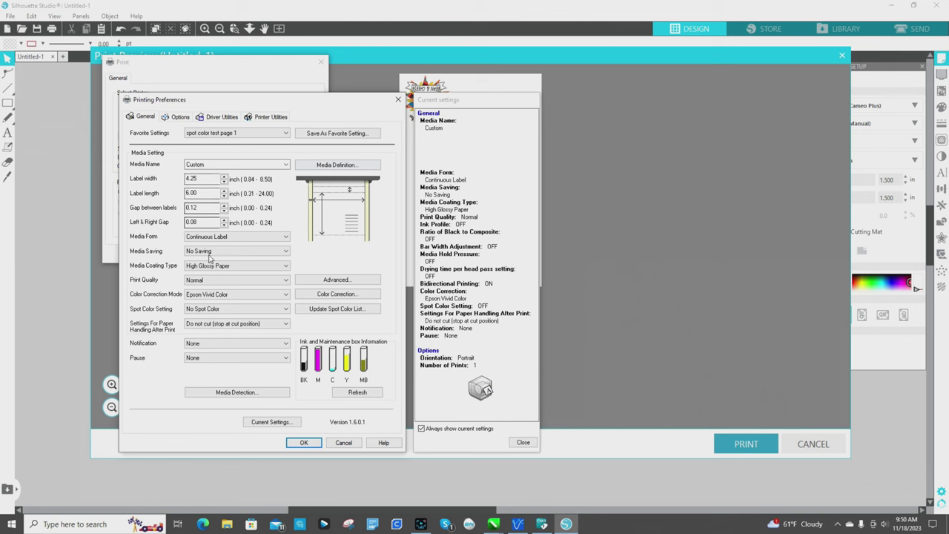
Step: Choose the 1.5 inch circles media preset and confirm gap detection for the label roll
click(282, 165)
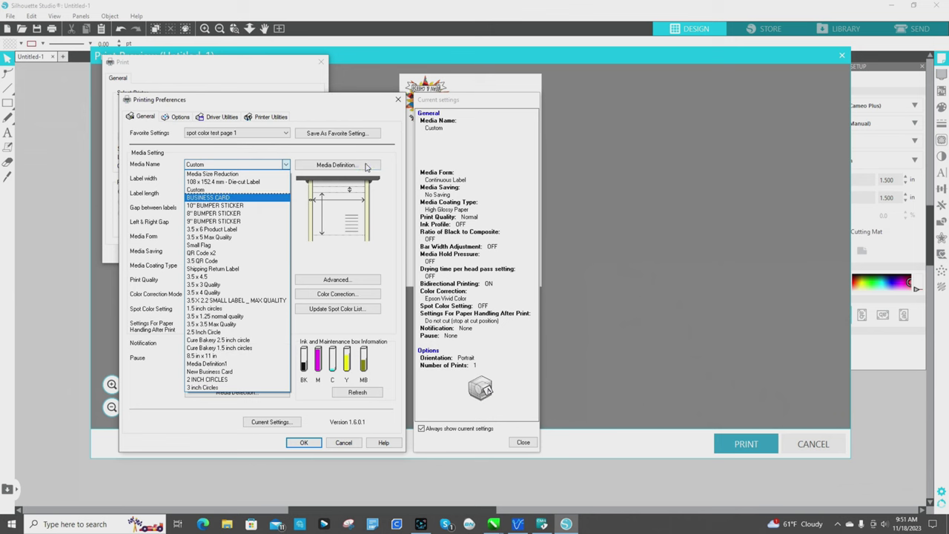
click(365, 166)
click(366, 167)
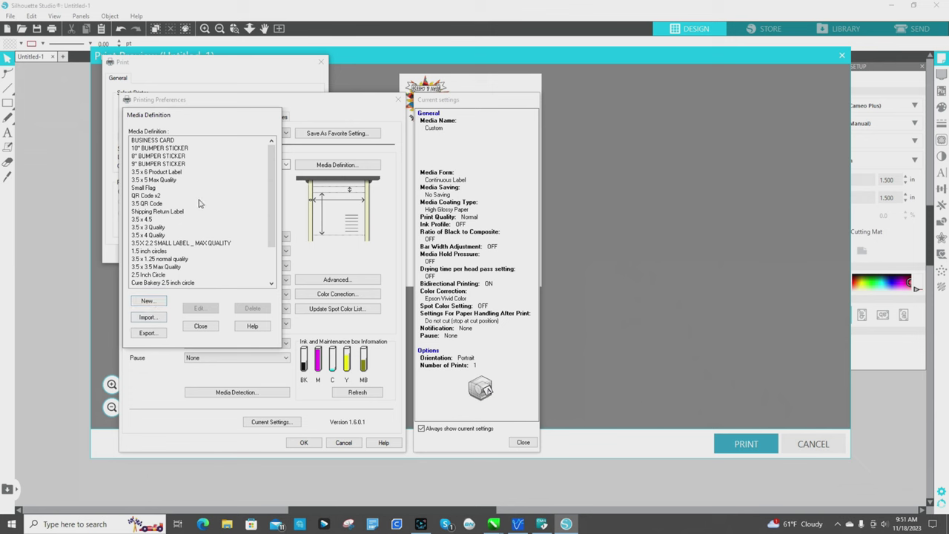
click(200, 328)
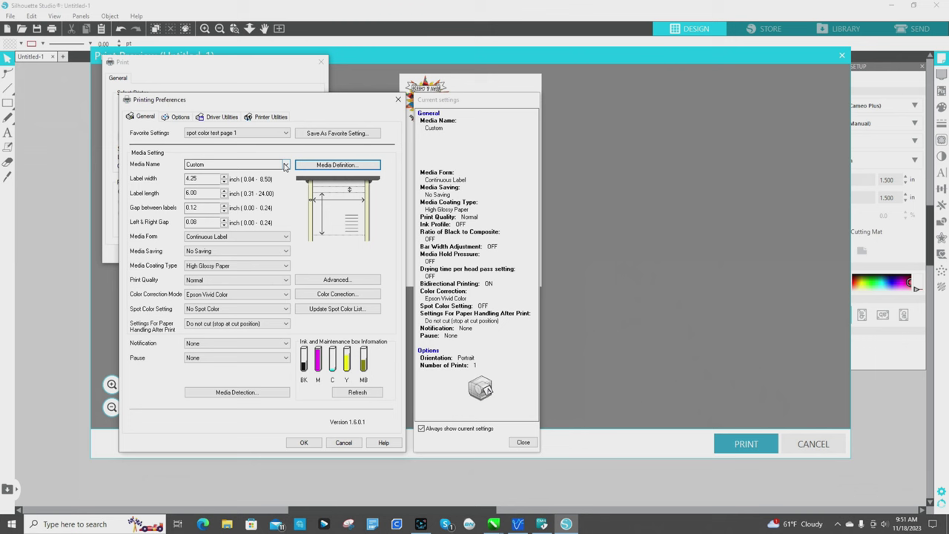
click(286, 166)
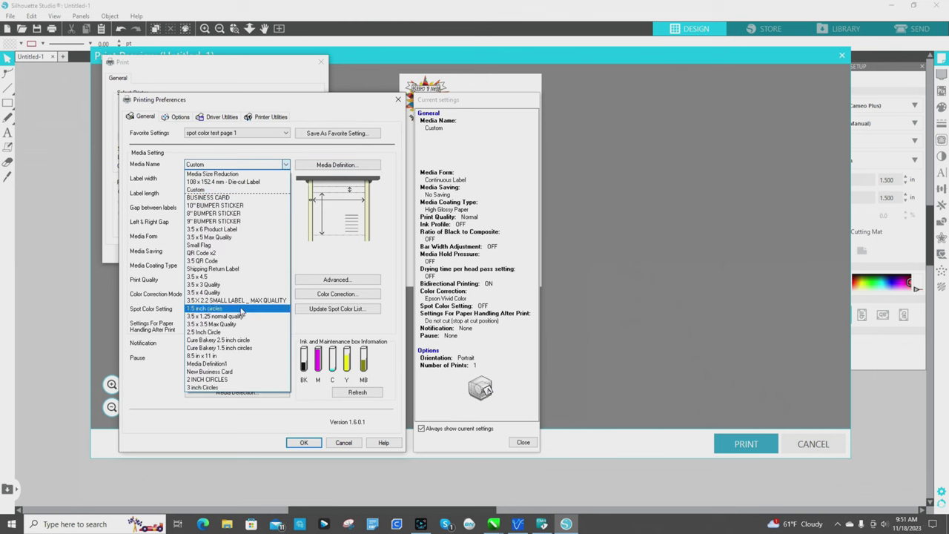
click(241, 309)
click(511, 300)
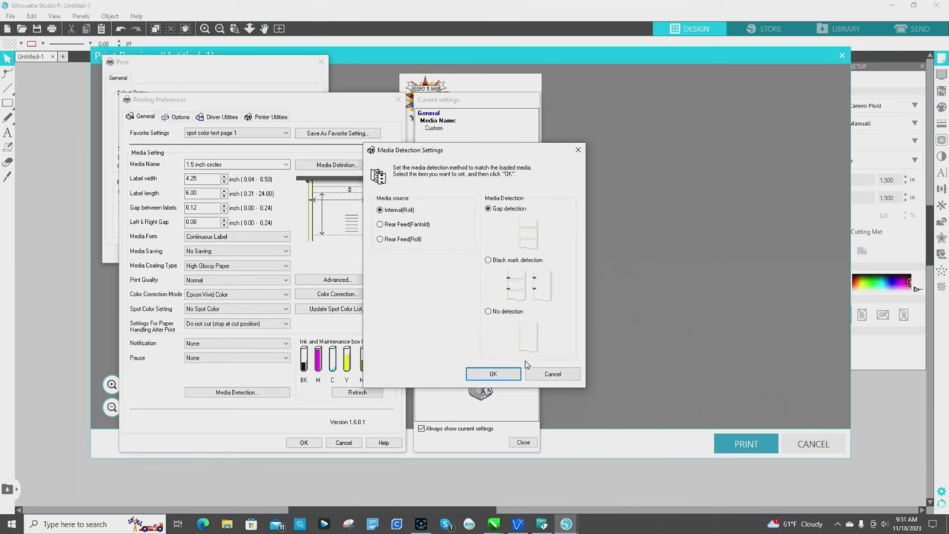
click(493, 374)
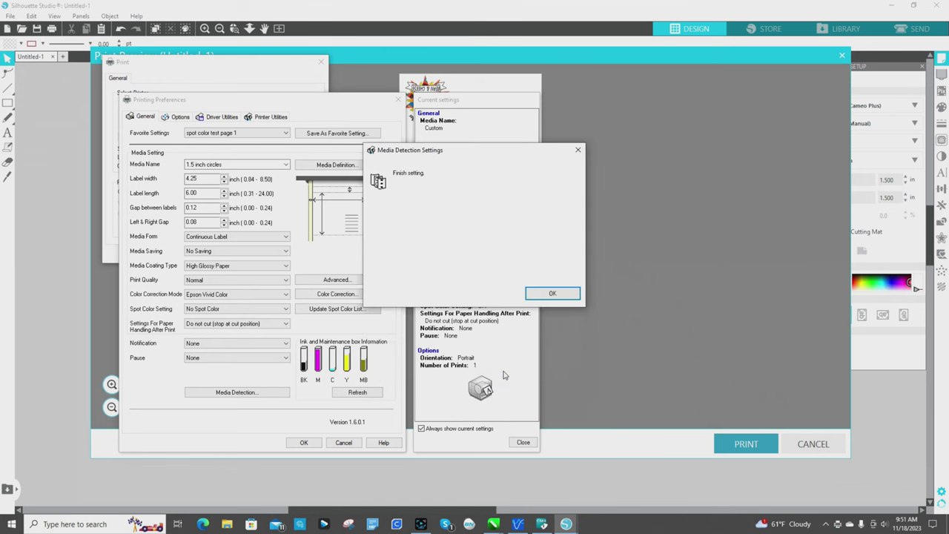
click(552, 293)
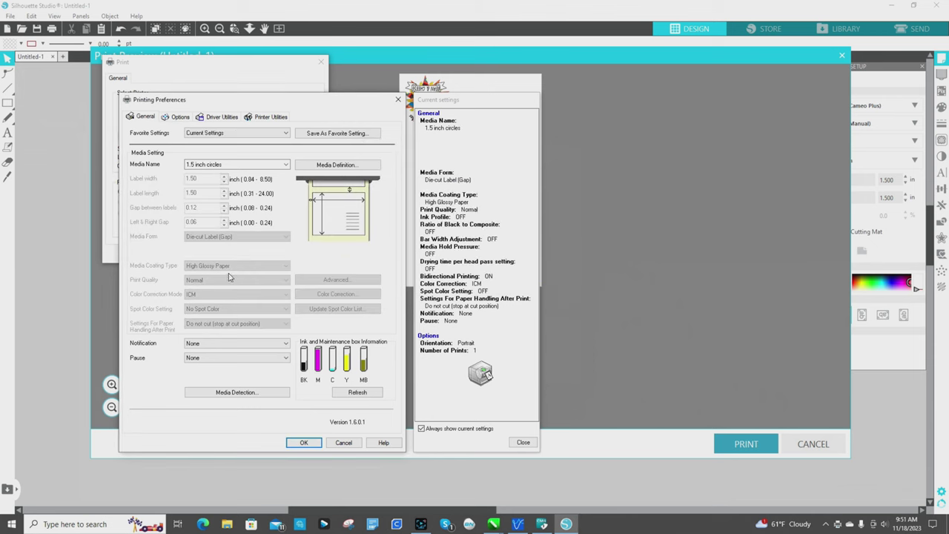
Step: Set Media Name to Custom and accept the printing preferences
click(287, 165)
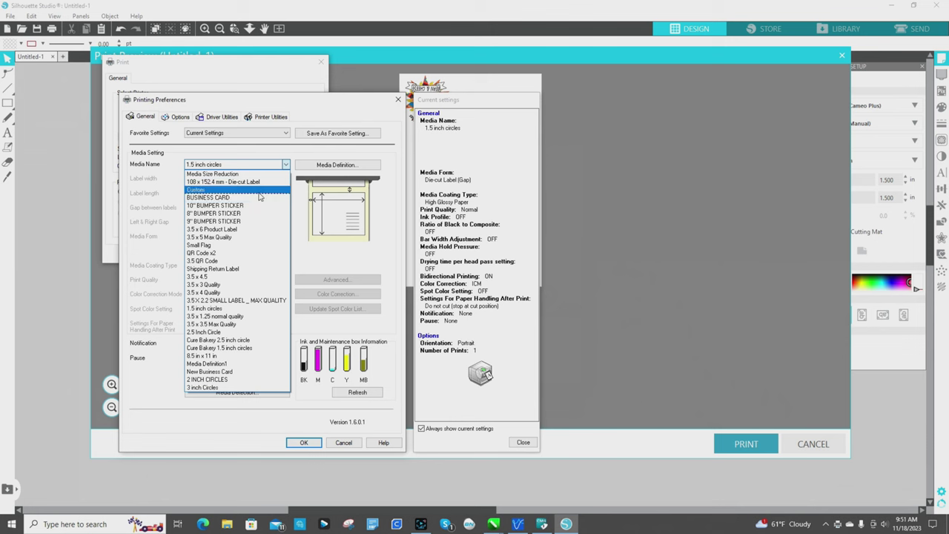
click(268, 191)
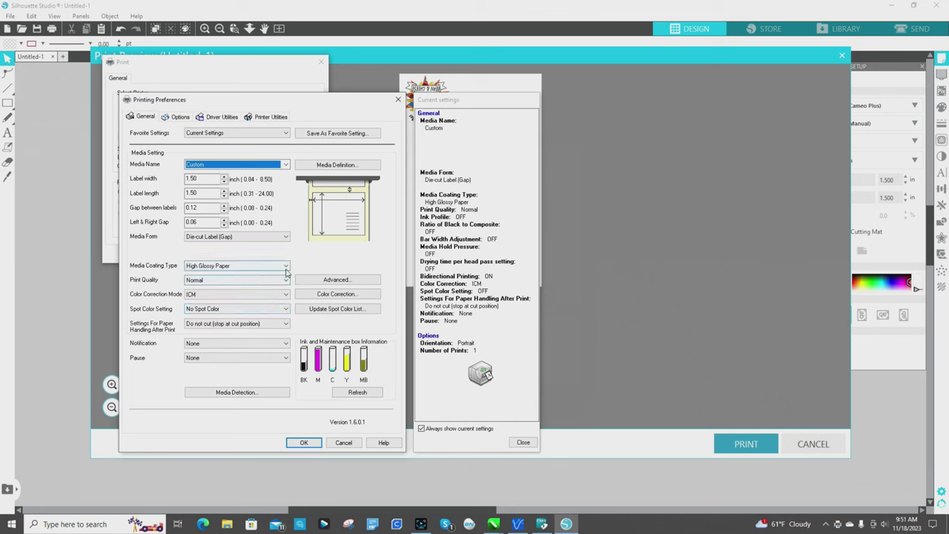
click(303, 443)
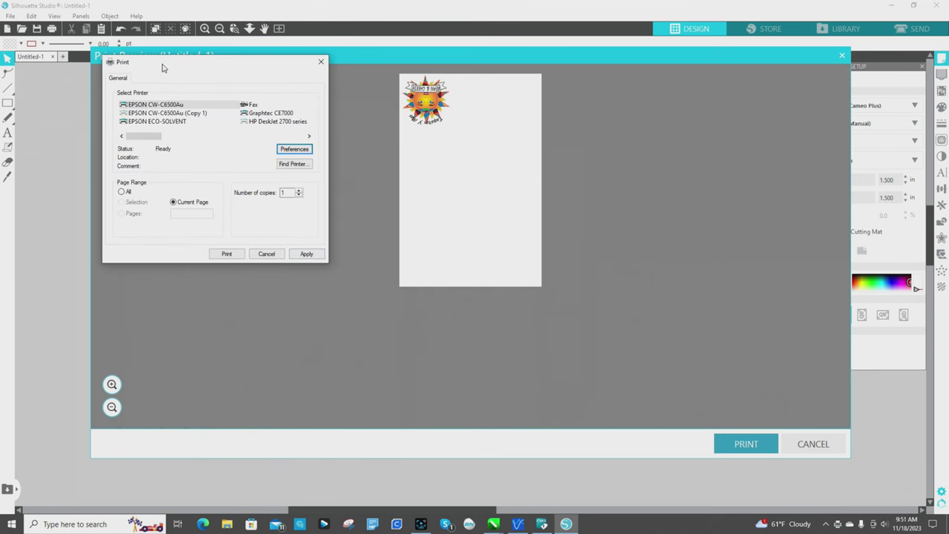
Step: Toggle the print orientation to Landscape and back to Portrait, then accept the preferences
click(301, 151)
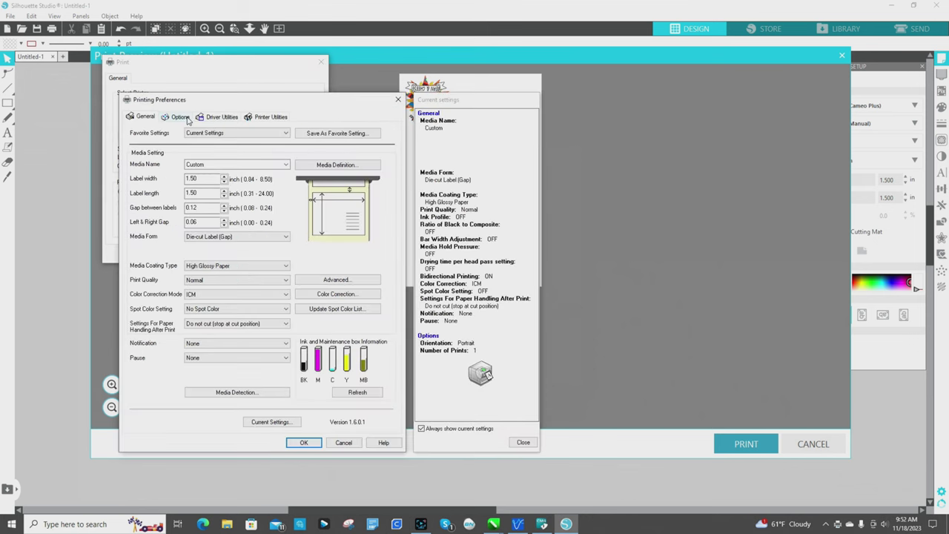
click(181, 117)
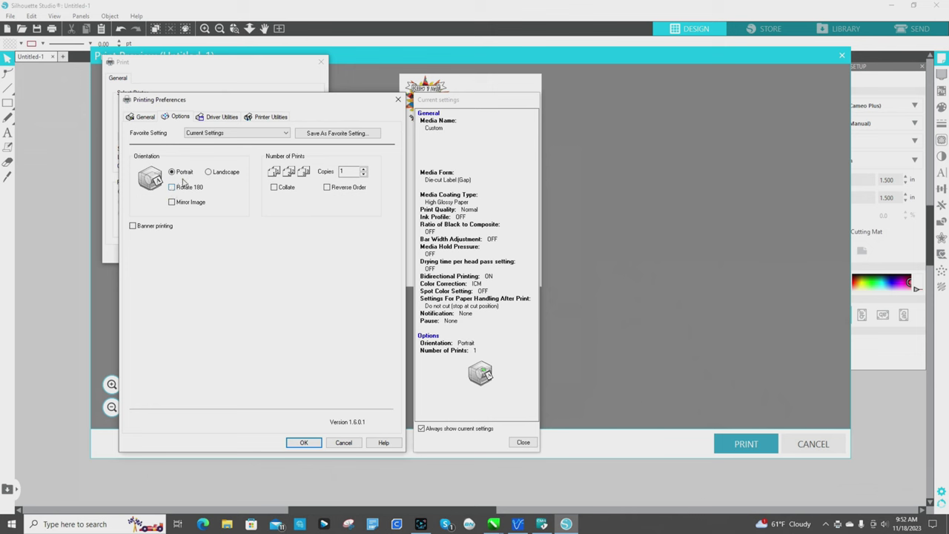
click(209, 172)
click(209, 172)
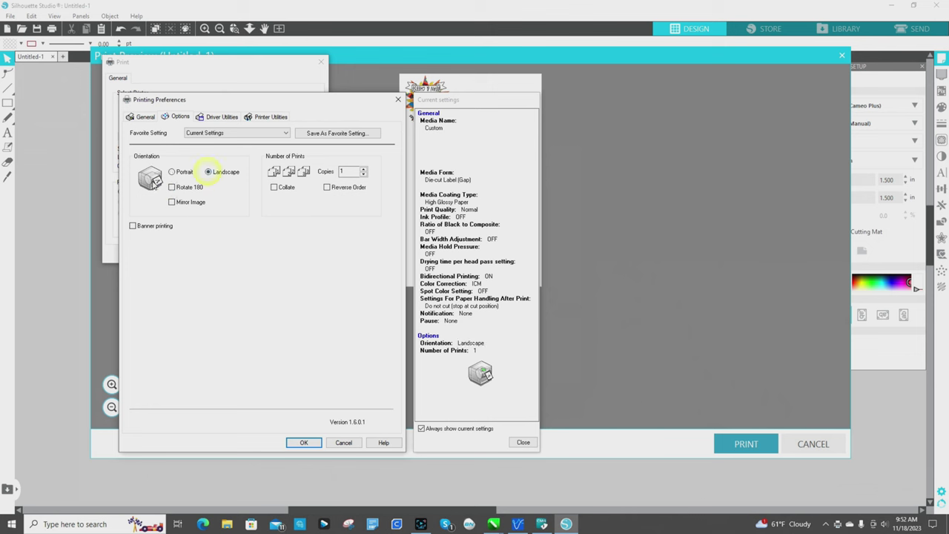
click(173, 172)
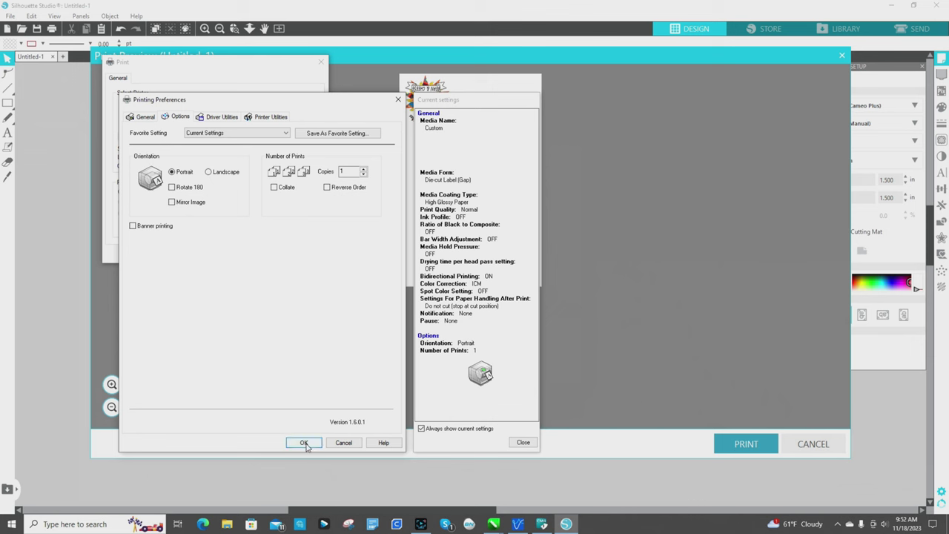
click(141, 119)
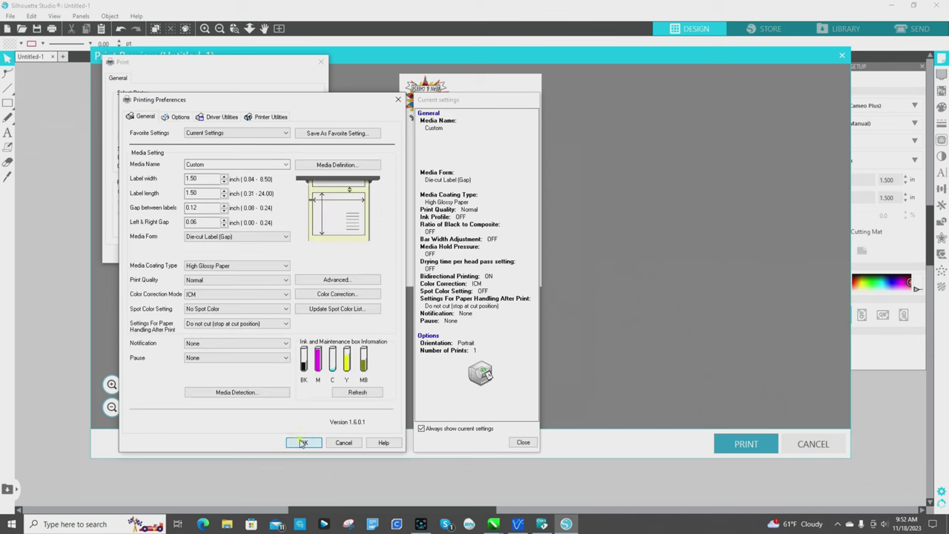
click(304, 442)
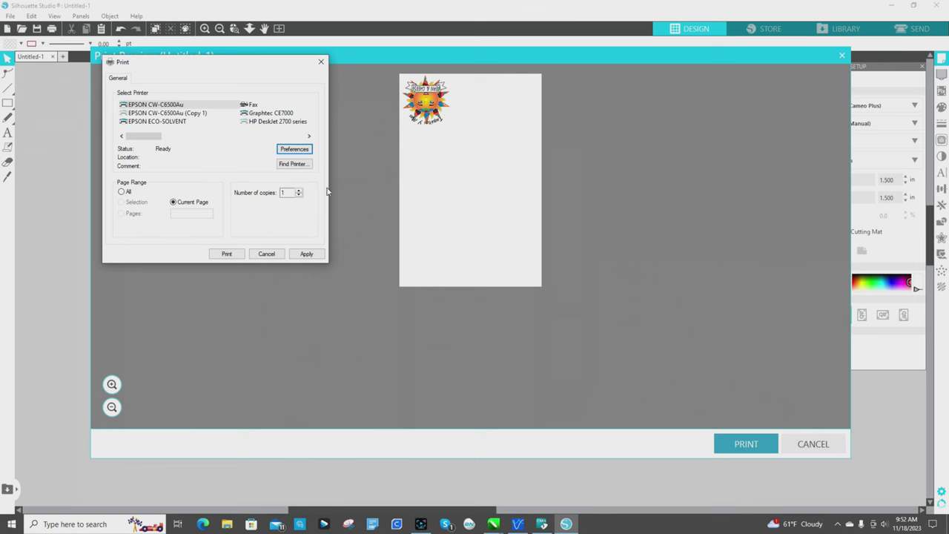
Step: Apply the print settings, close Print, cancel the preview, and reopen the print preview
click(310, 255)
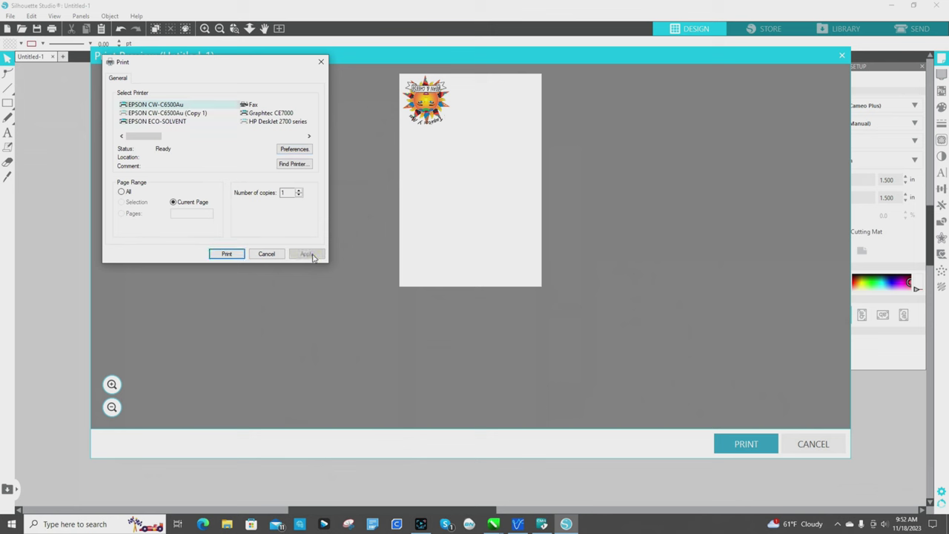
click(321, 62)
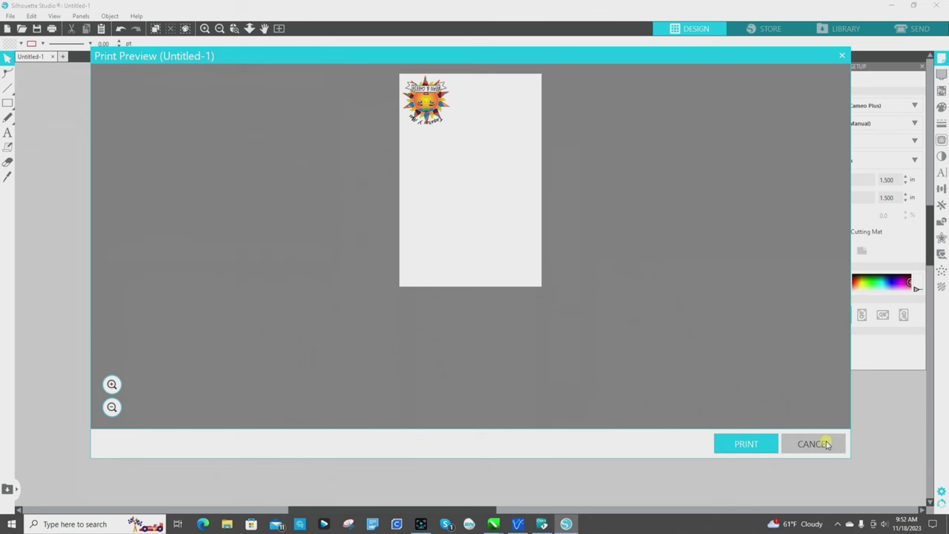
click(828, 444)
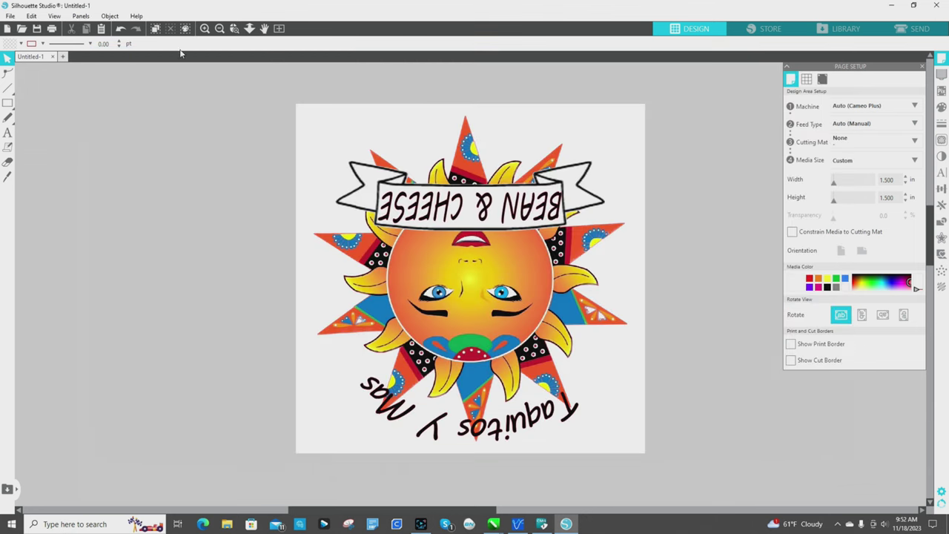
click(51, 28)
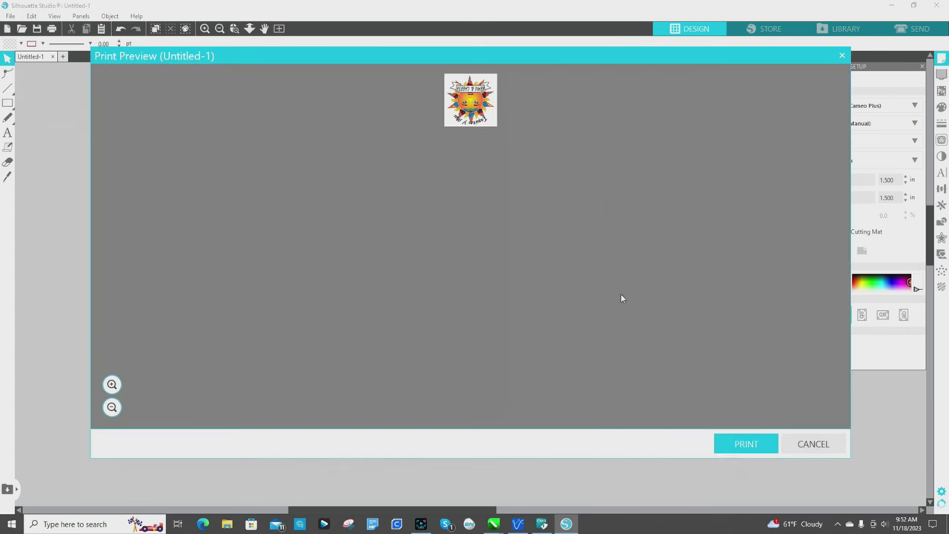
Step: Set Number of copies to 3, apply it, and print the sun sticker
click(739, 445)
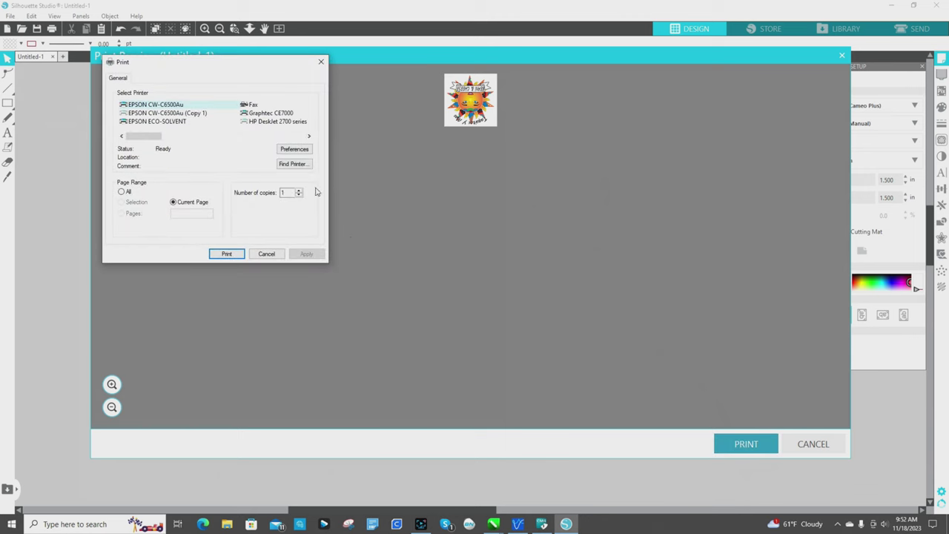
click(301, 150)
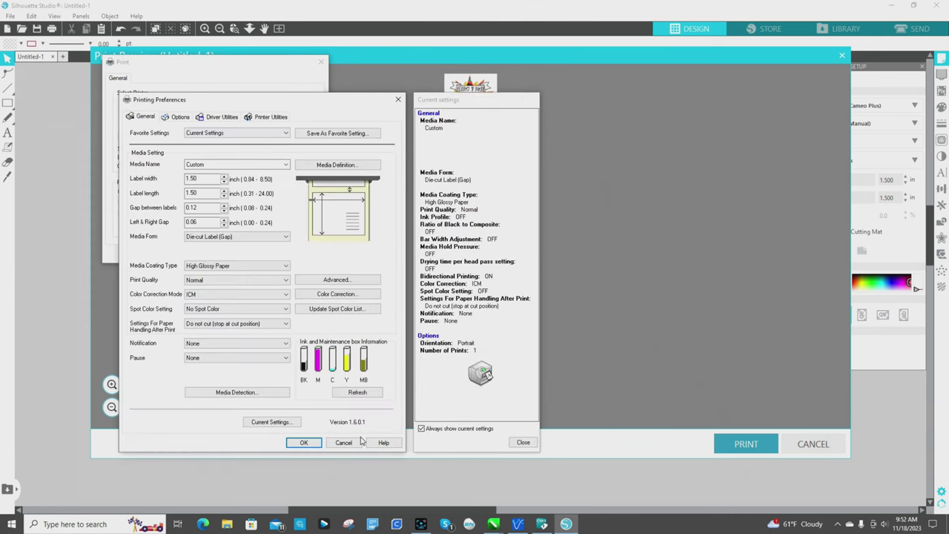
click(336, 443)
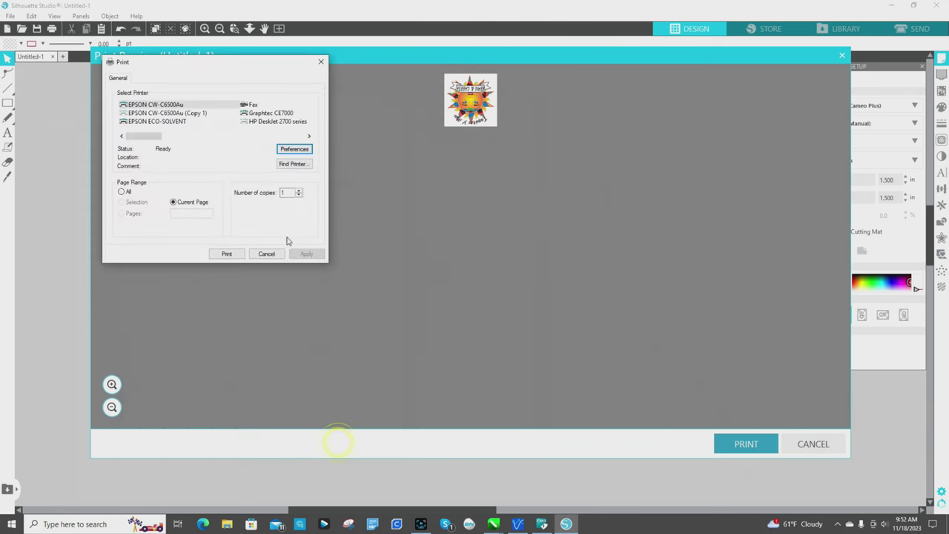
click(300, 191)
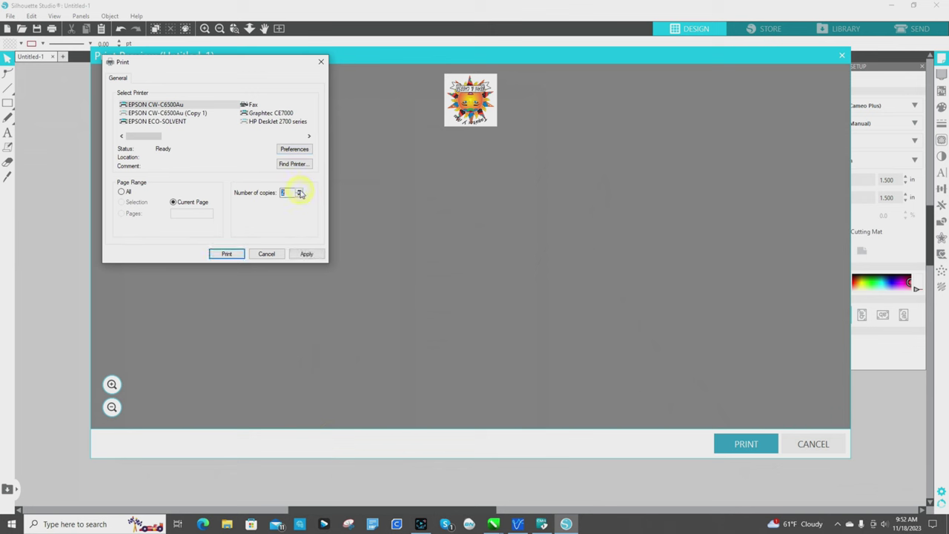
text(3)
click(306, 253)
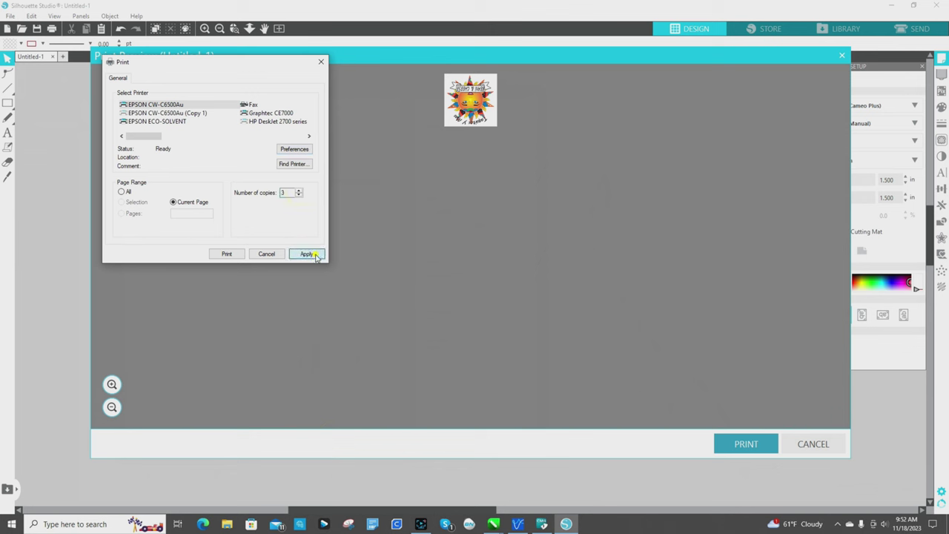
click(227, 254)
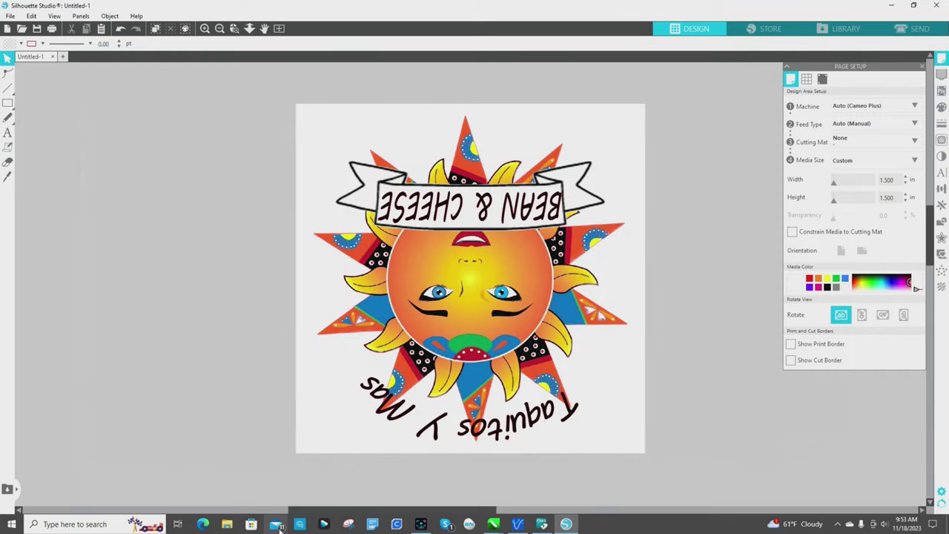
Step: Reopen the print preview, set Number of copies to 520, apply, and print
click(420, 525)
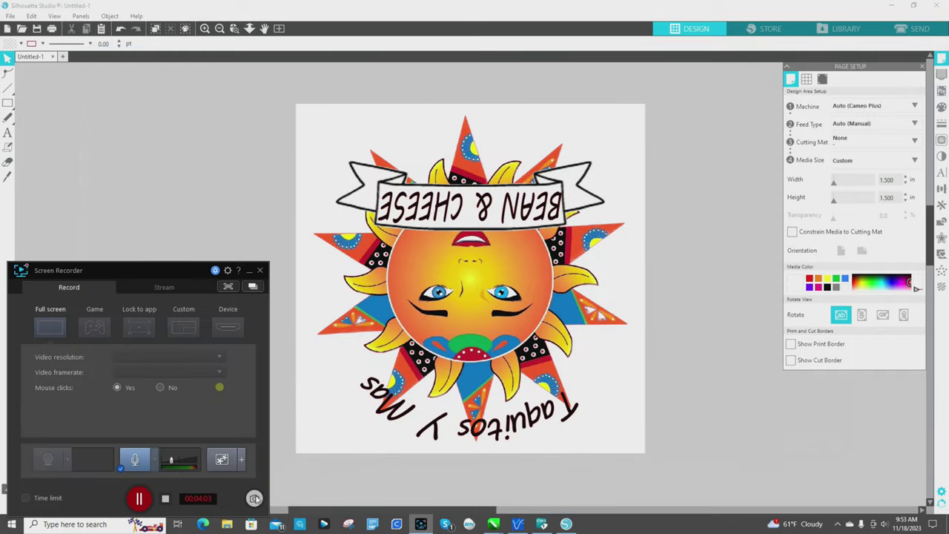
click(139, 498)
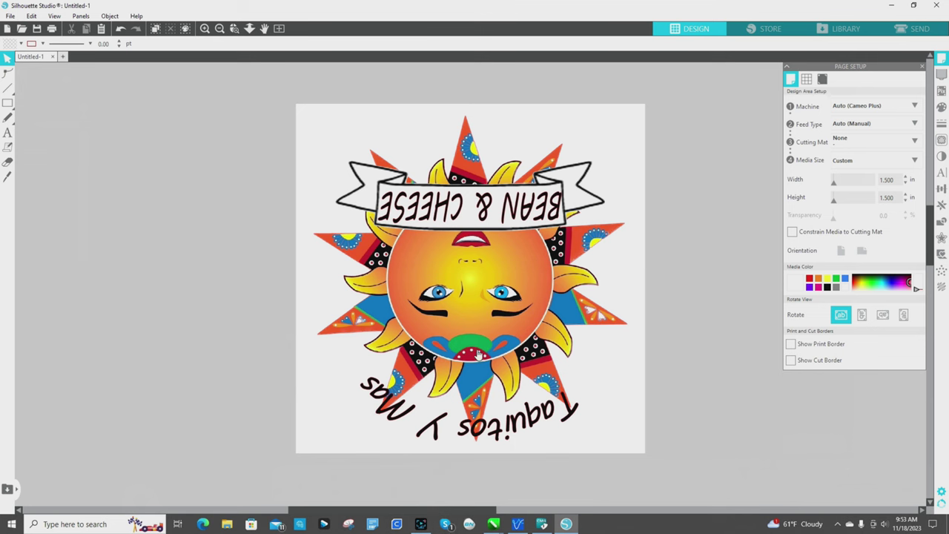
click(51, 29)
click(747, 443)
double_click(282, 192)
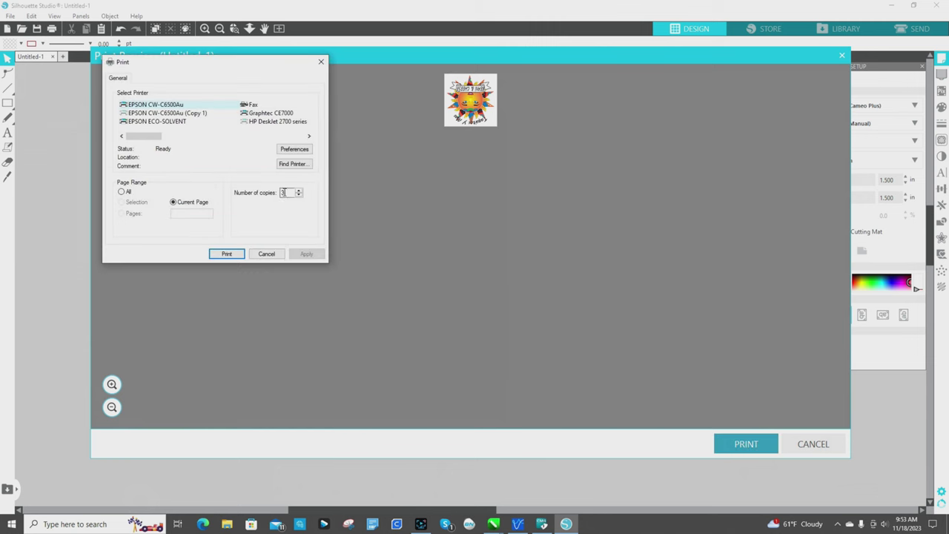
double_click(290, 193)
text(520)
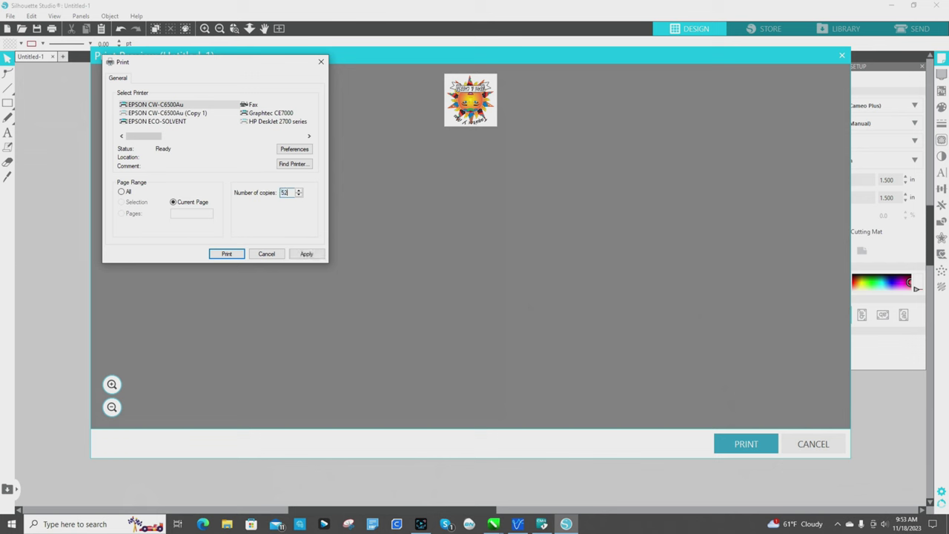
click(318, 255)
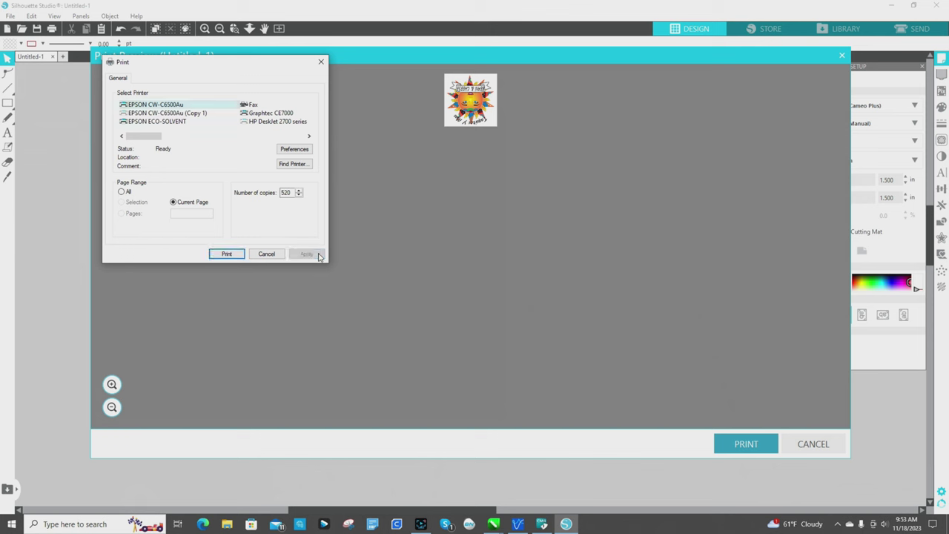
click(227, 253)
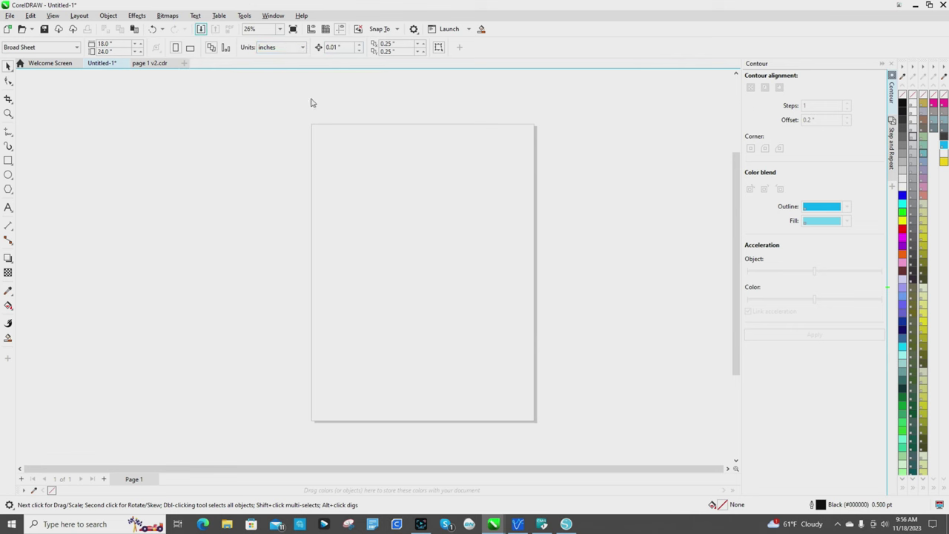
Step: Import the Untitled-3 EPS logo as curves and drag it to the page centre
click(201, 28)
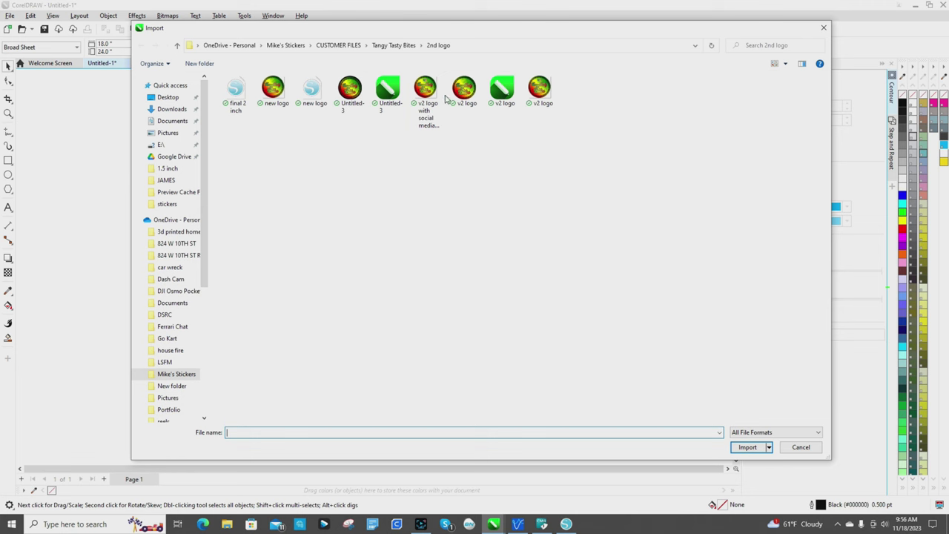
click(393, 90)
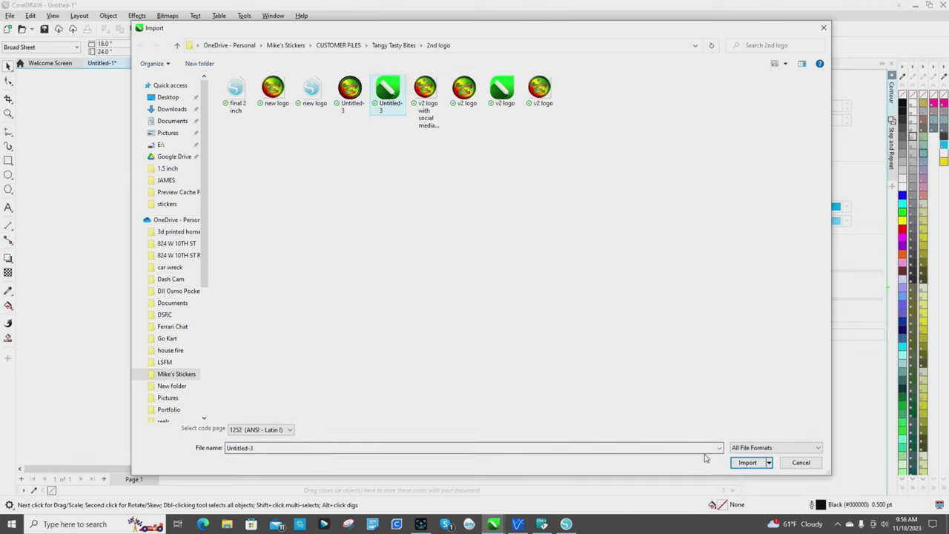
click(748, 462)
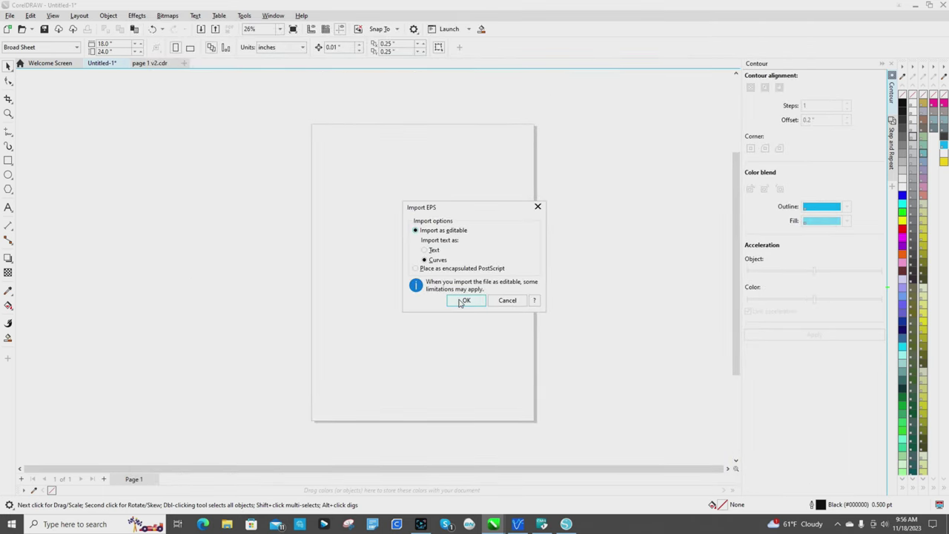
click(461, 301)
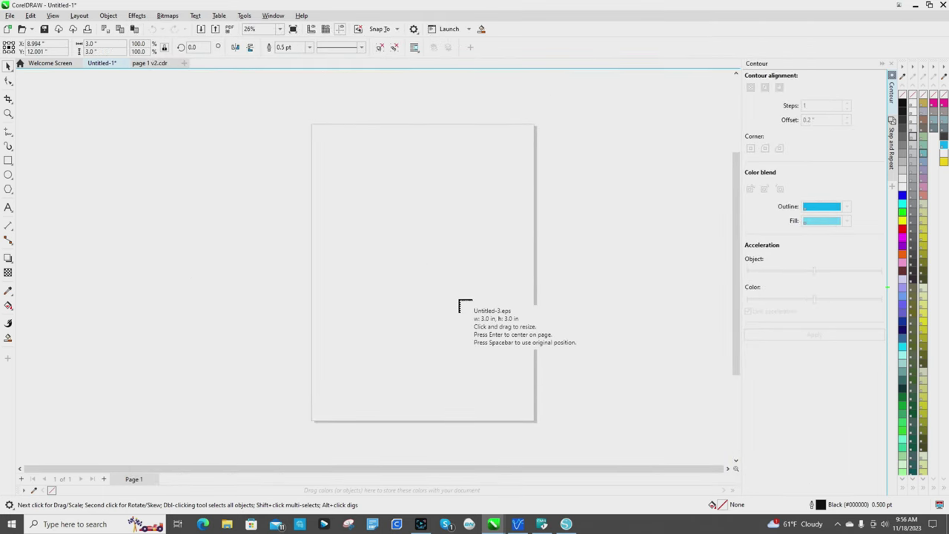
click(313, 130)
drag(318, 138, 421, 244)
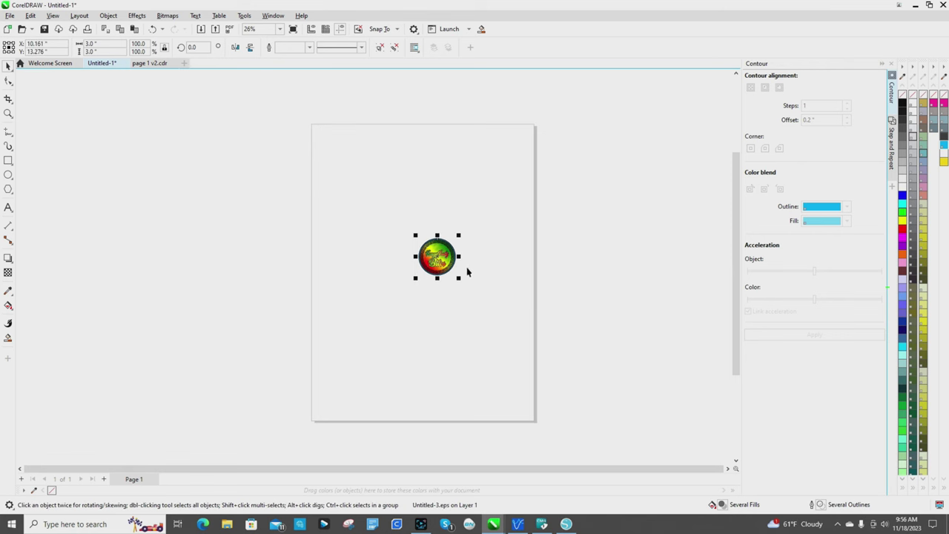
scroll(460, 263, up, 5)
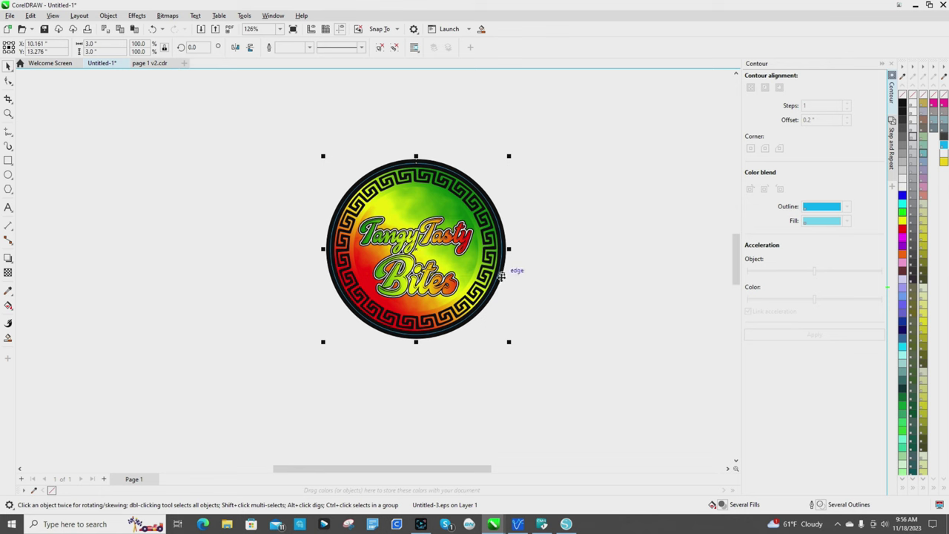
Step: Try selecting the logo pieces, delete the outer black ring, then undo the deletion
click(540, 290)
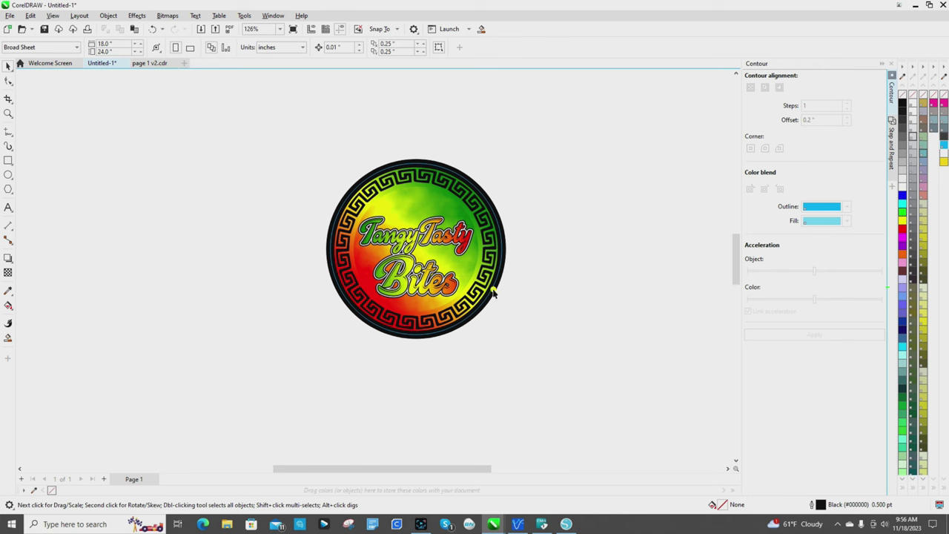
click(493, 293)
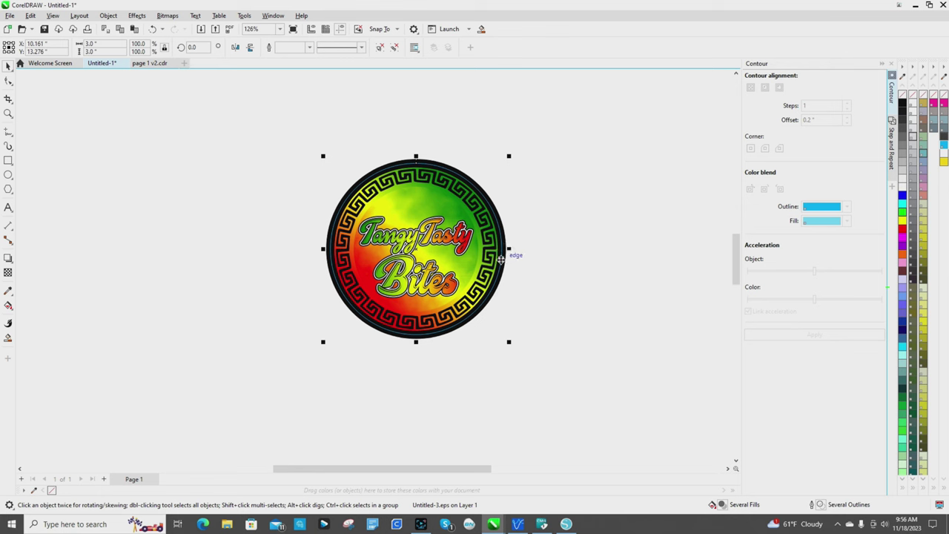
right_click(501, 258)
click(547, 240)
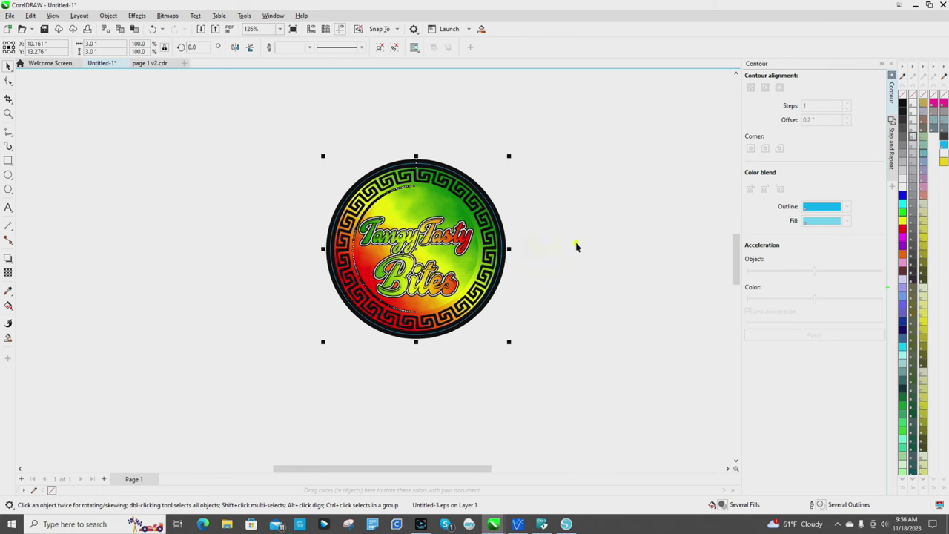
click(577, 247)
click(499, 276)
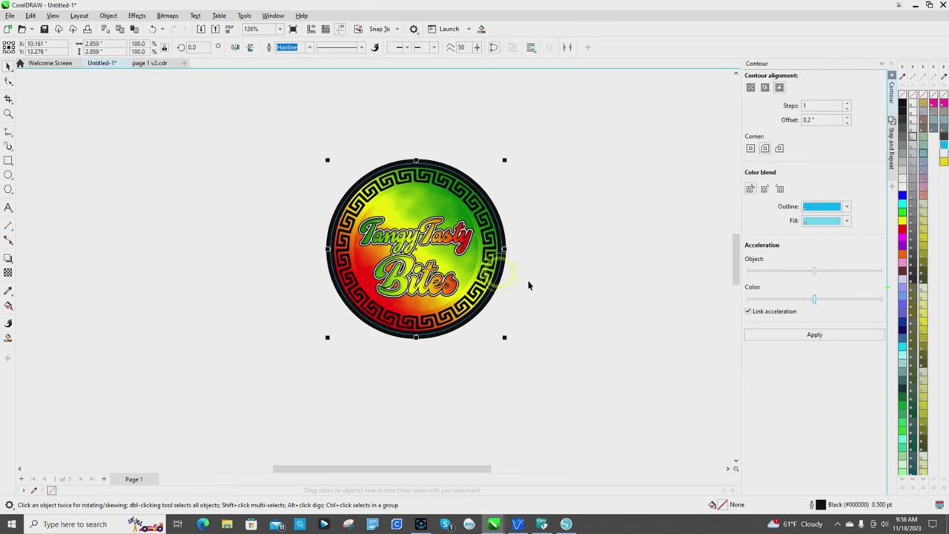
click(527, 281)
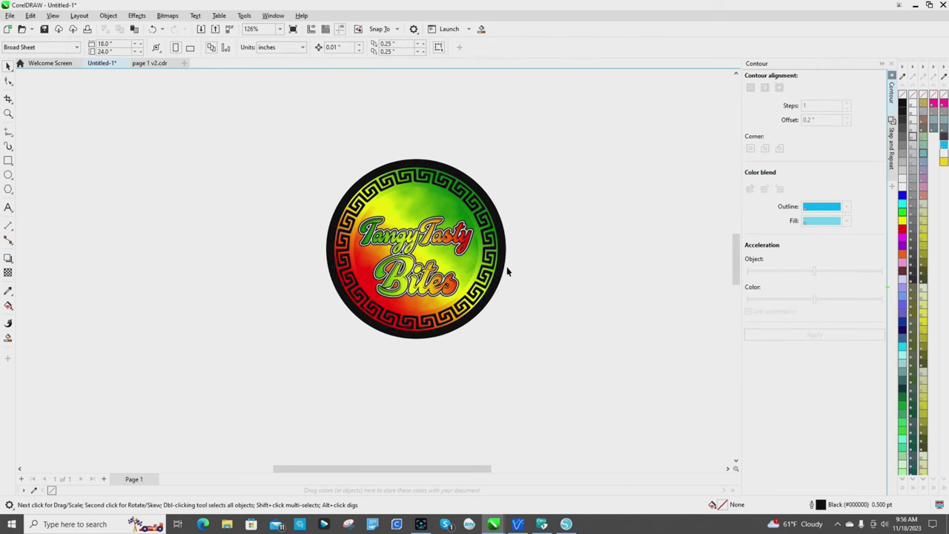
right_click(504, 268)
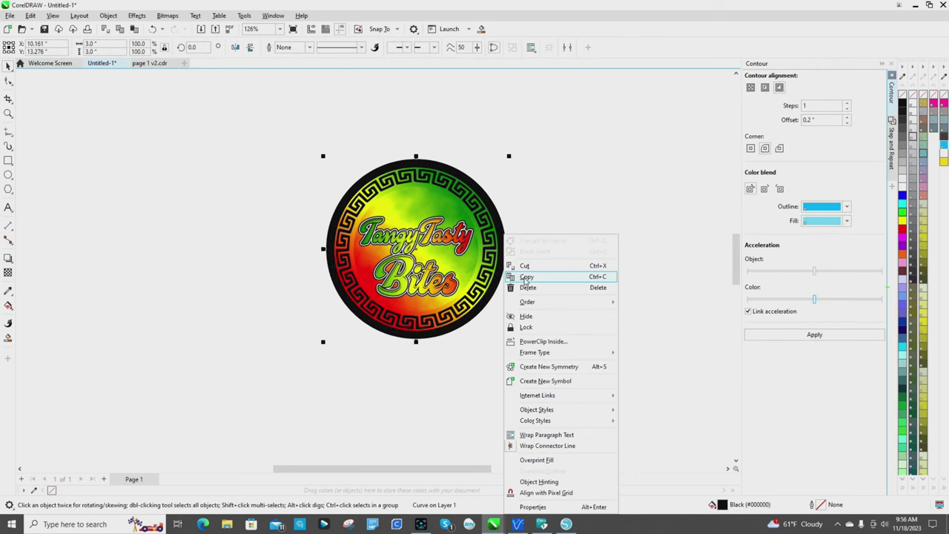
click(590, 194)
click(506, 261)
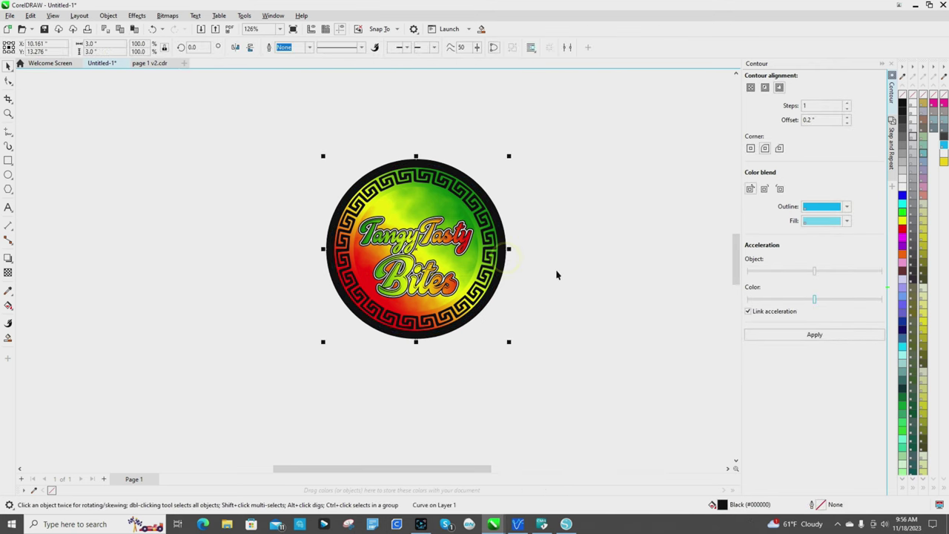
key(Delete)
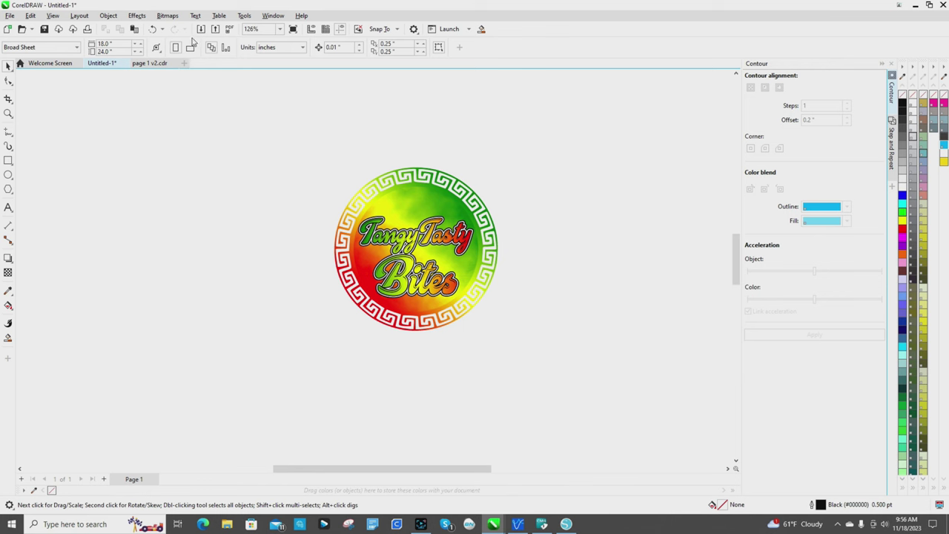
click(151, 28)
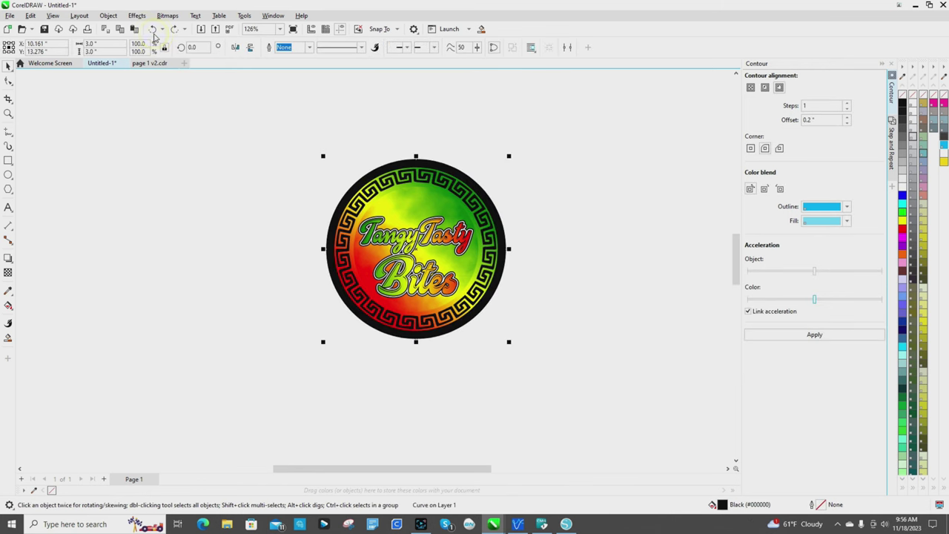
click(529, 170)
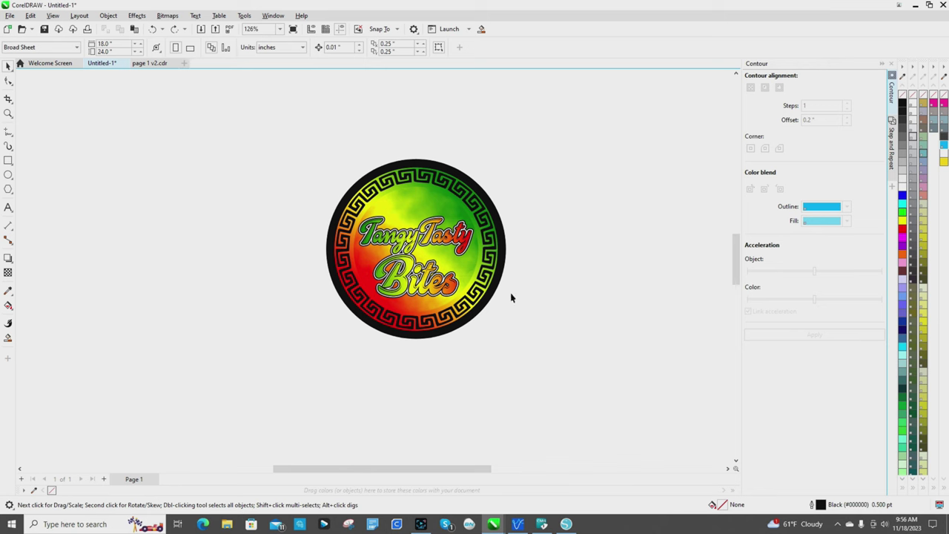
Step: Select the logo's bitmap and curve pieces together and Group them into one object
click(443, 206)
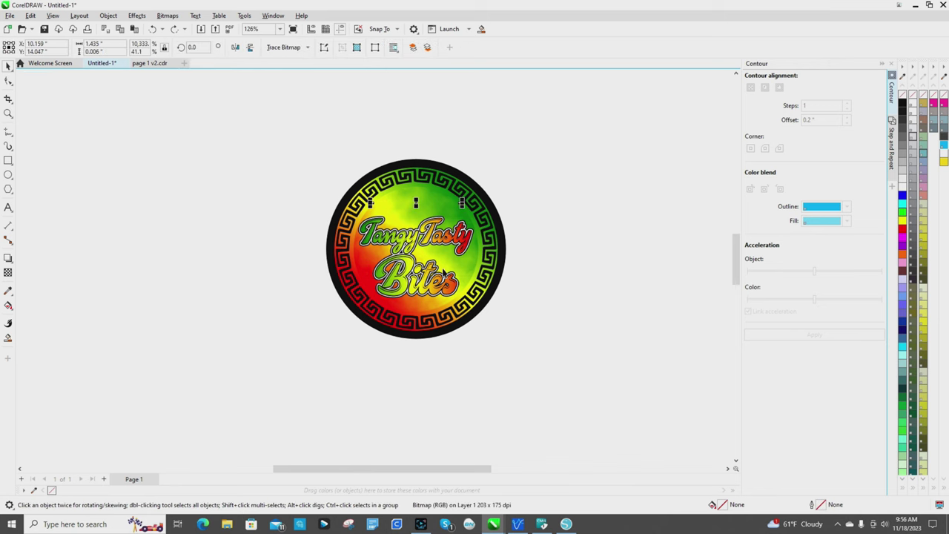
click(459, 310)
shift+click(447, 226)
right_click(410, 229)
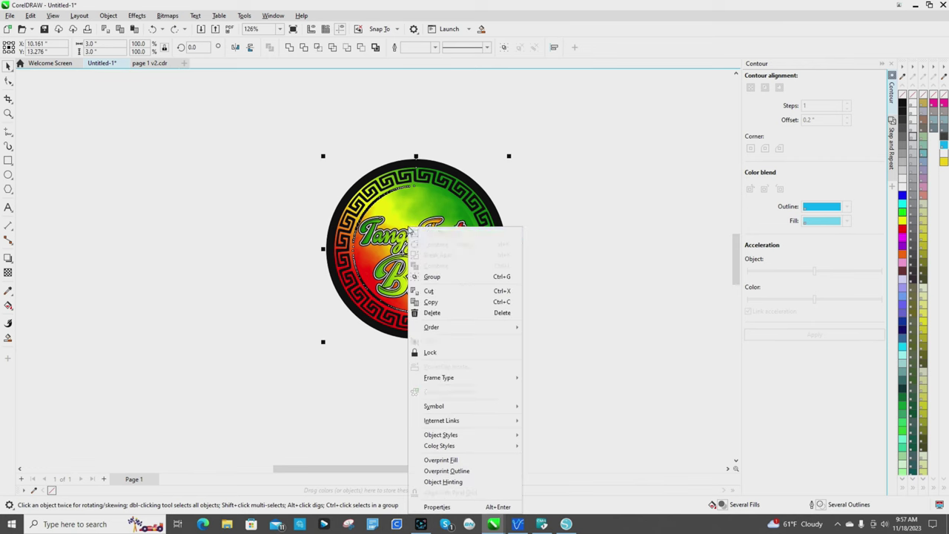
click(431, 277)
click(576, 229)
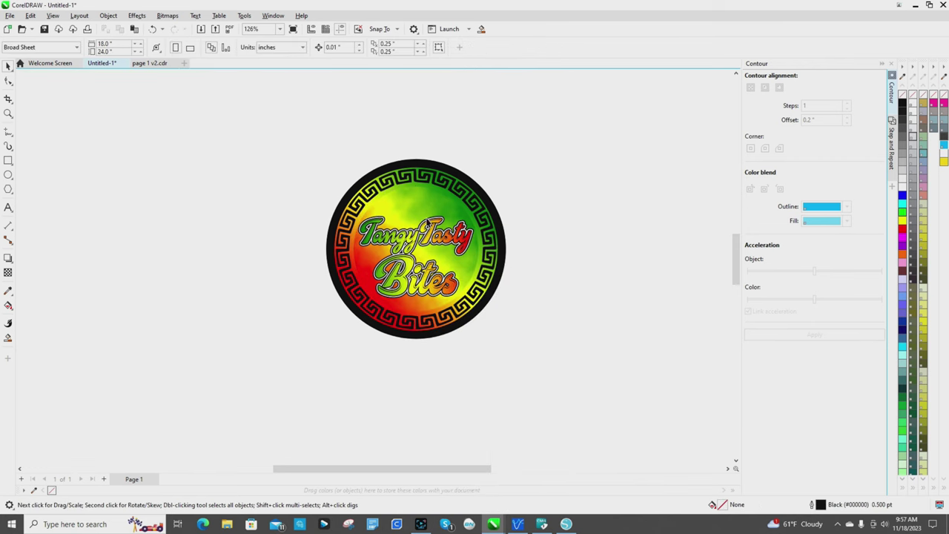
scroll(427, 224, down, 3)
click(427, 225)
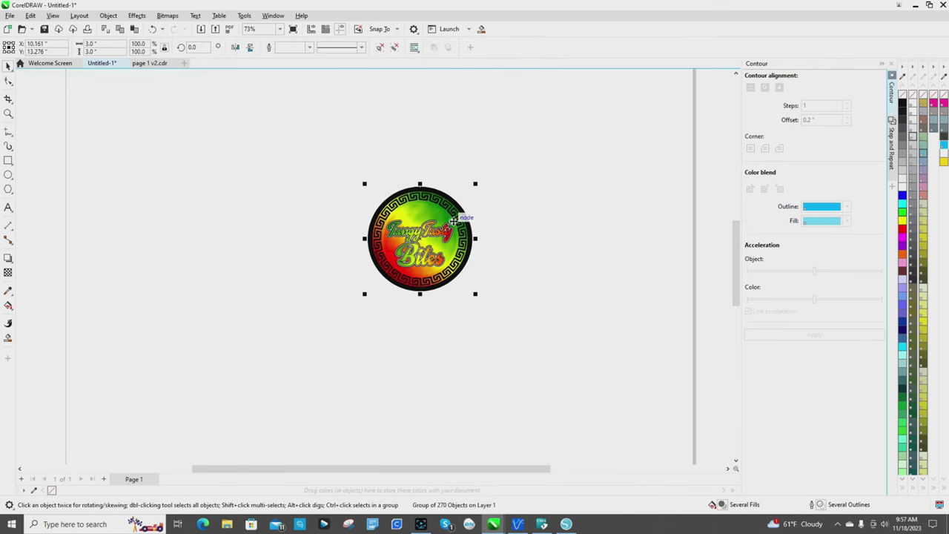
Step: Scale the grouped logo down by half, then set its height to 1.5 in so it is round
click(111, 45)
text(1.5)
key(Return)
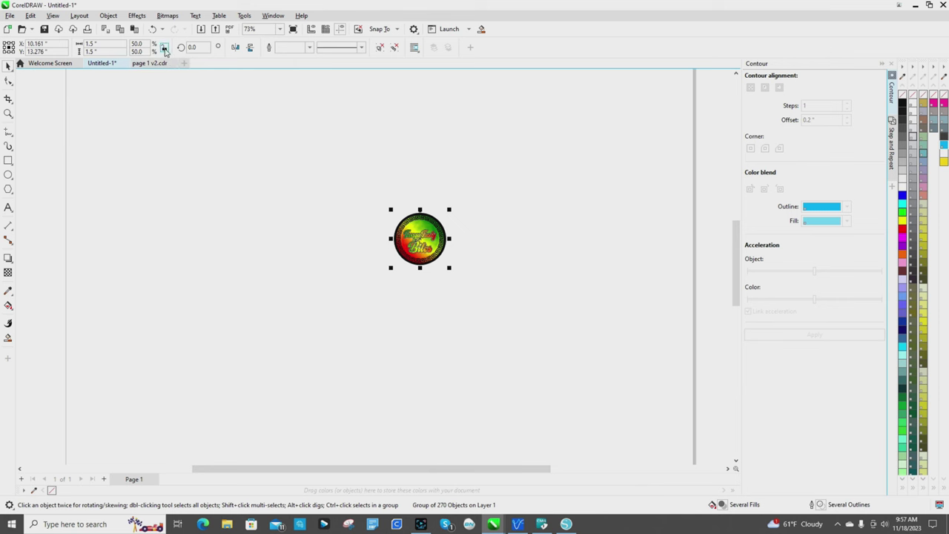
click(111, 50)
text(3)
key(Return)
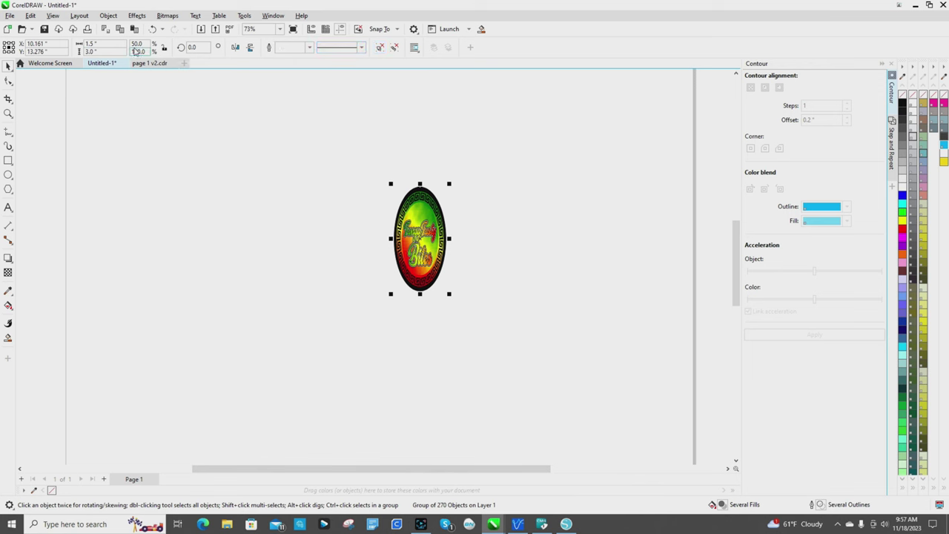
double_click(92, 51)
text(1)
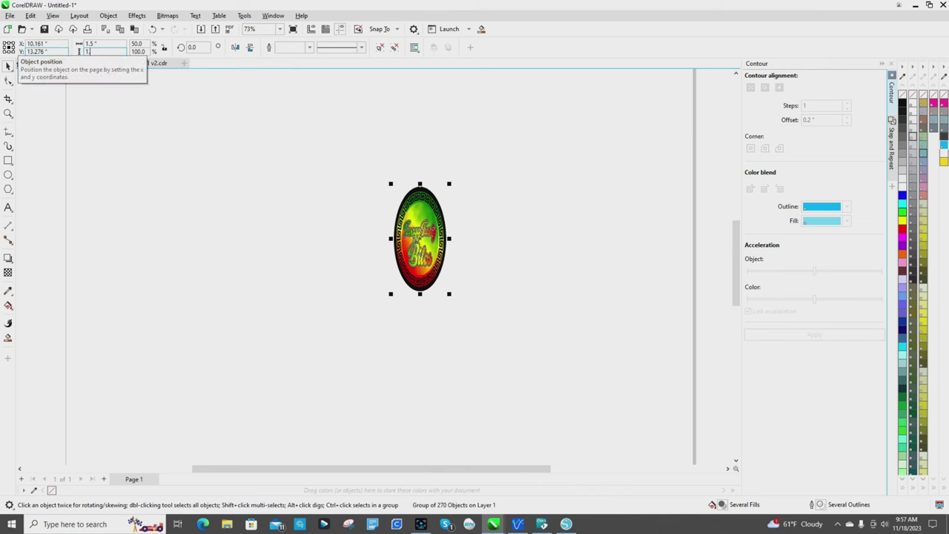
text(.5)
key(Return)
Step: Deselect and reselect the resized logo to check it, leaving nothing selected
click(502, 201)
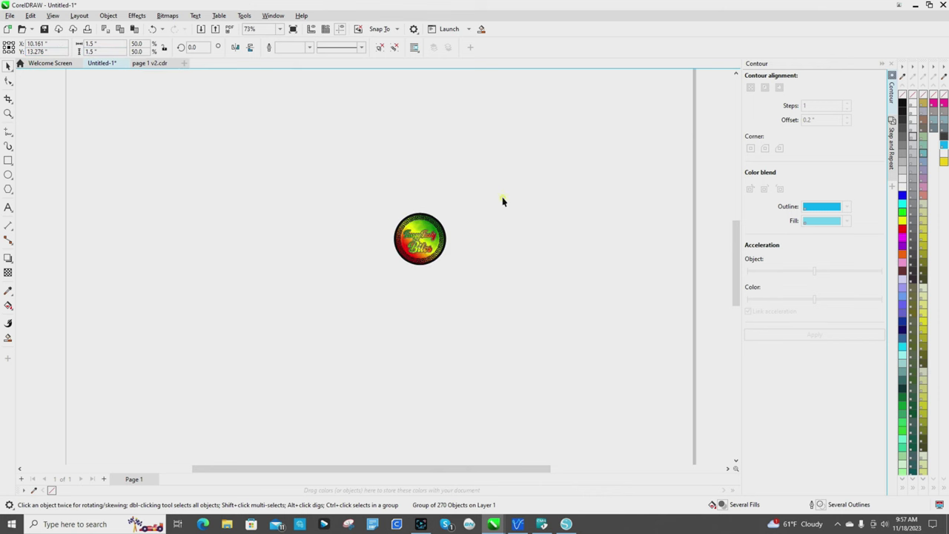
click(421, 249)
click(531, 202)
click(431, 236)
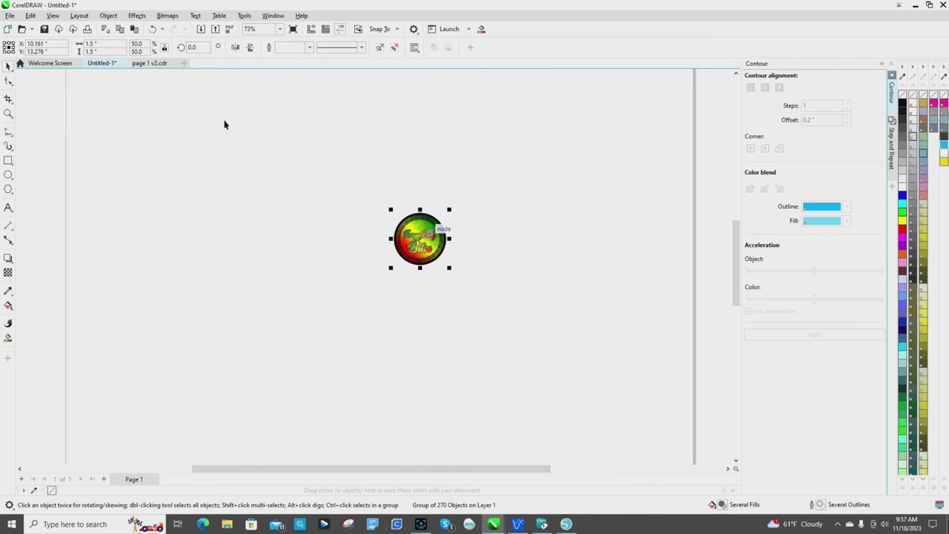
click(248, 121)
Step: Make the page a custom 1.5 × 1.5 in square and centre the logo at 0.75, 0.75 in
double_click(117, 44)
text(1.5)
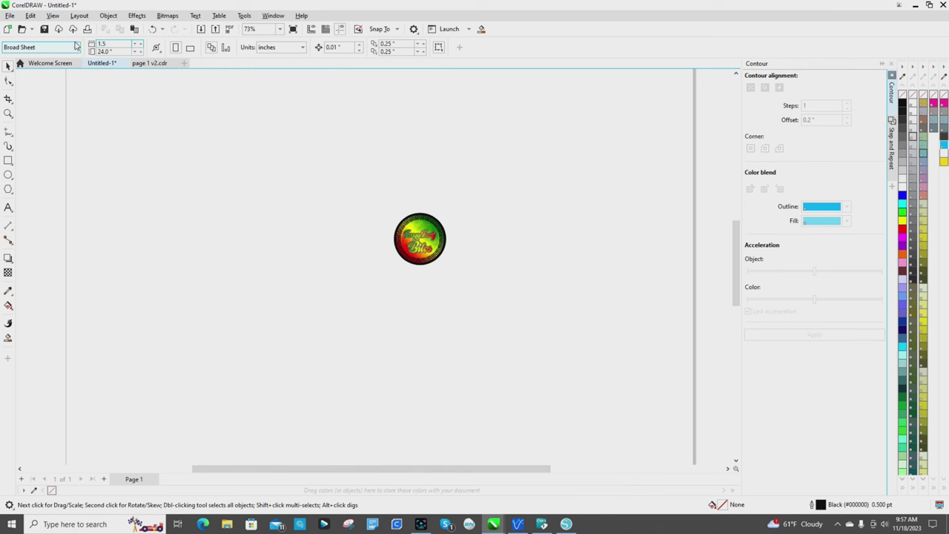
key(Tab)
text(1.5)
key(Return)
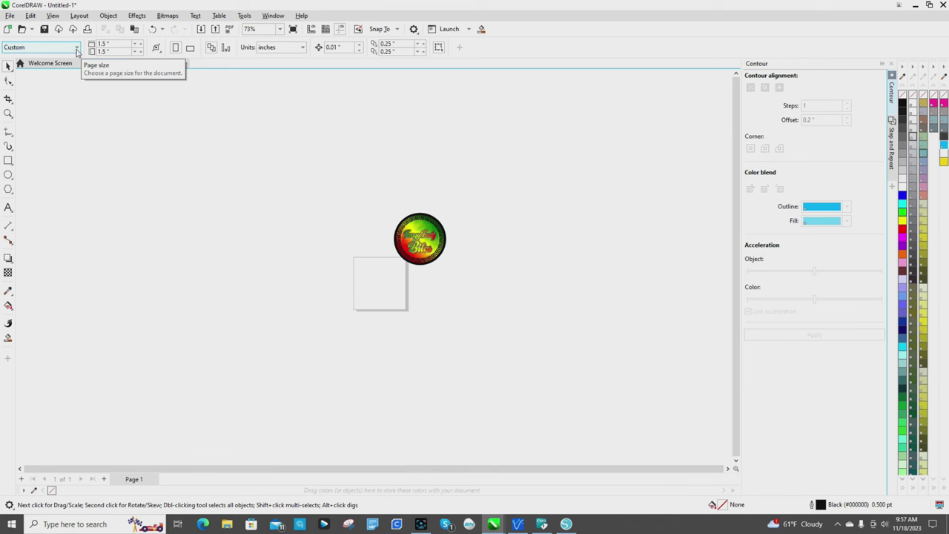
click(420, 244)
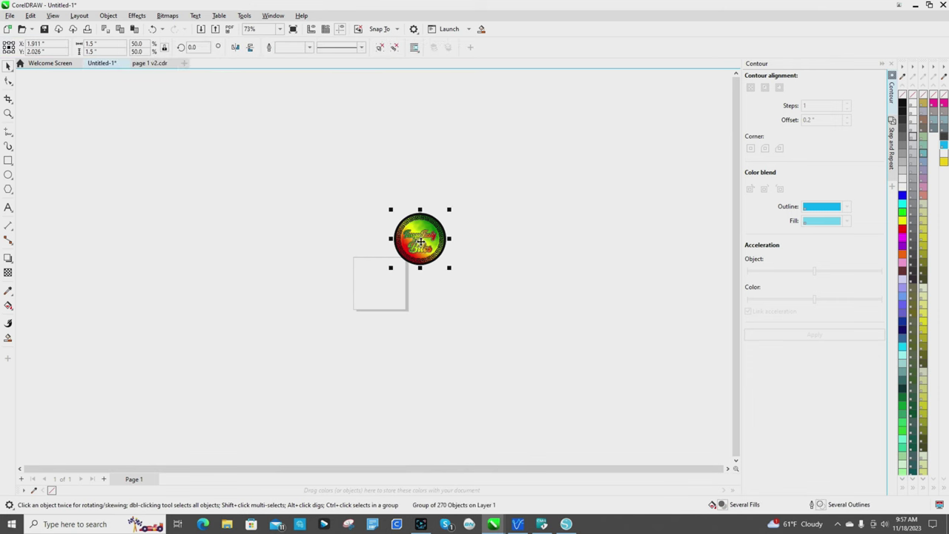
key(p)
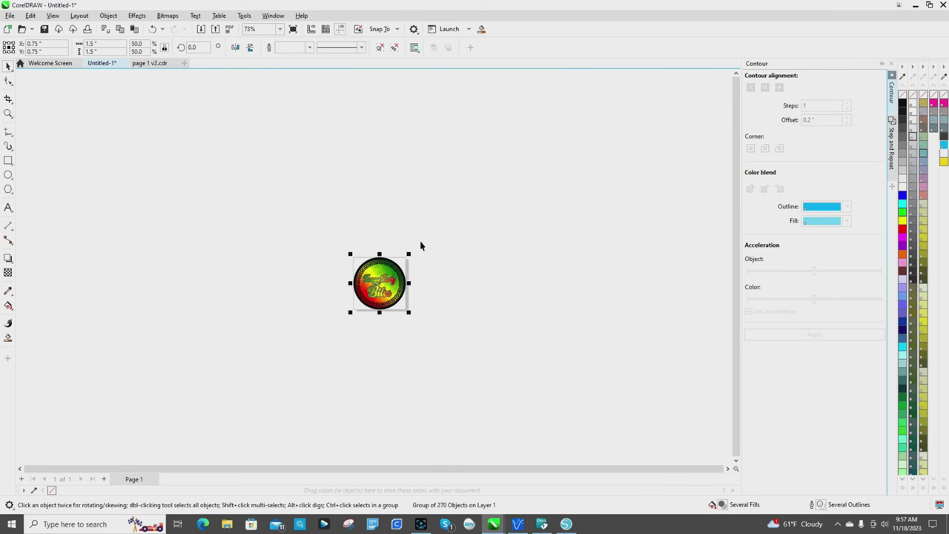